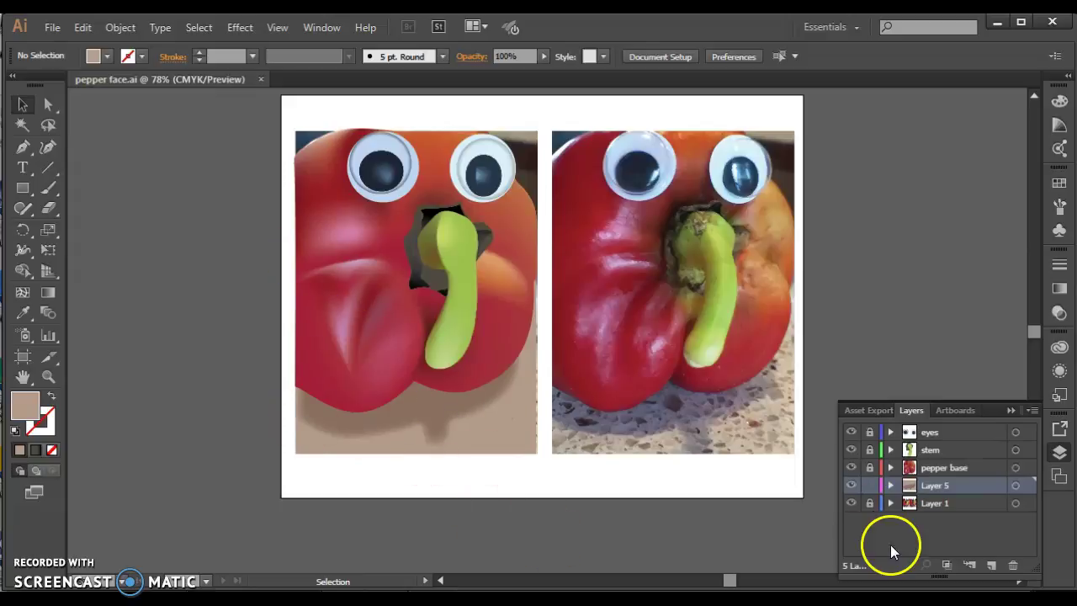
Hide the eyes, stem and Layer 5 layers so only pepper base and Layer 1 are shown
click(47, 105)
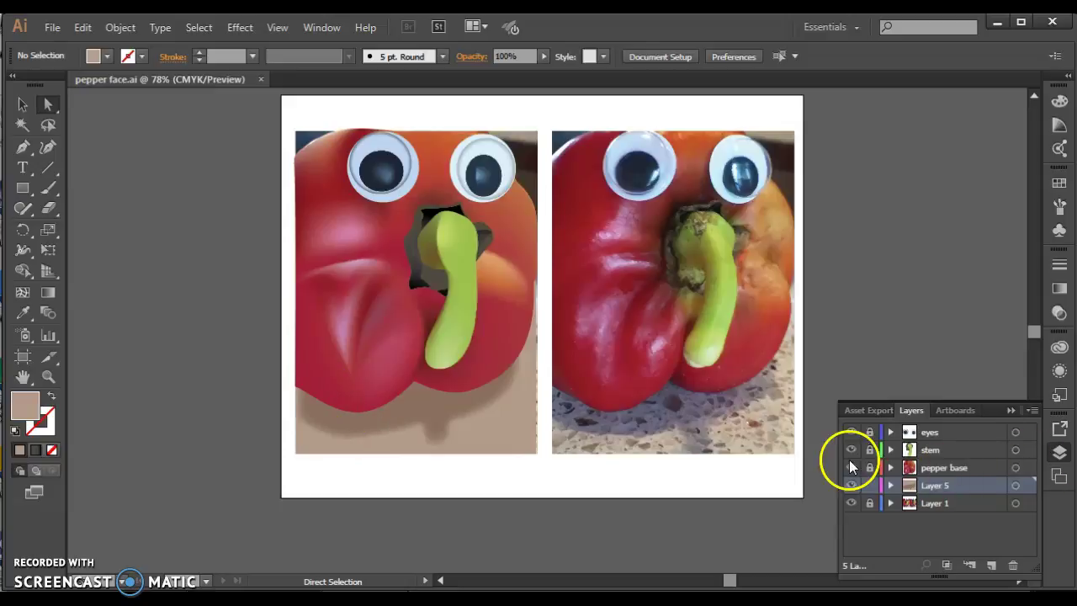
drag(849, 468, 850, 430)
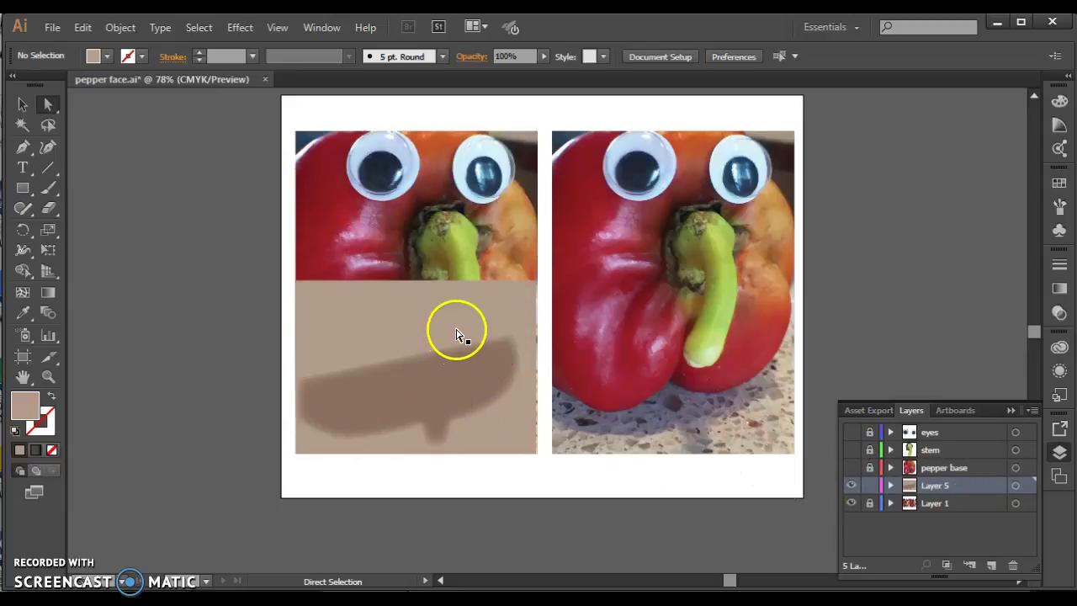
click(850, 484)
click(851, 468)
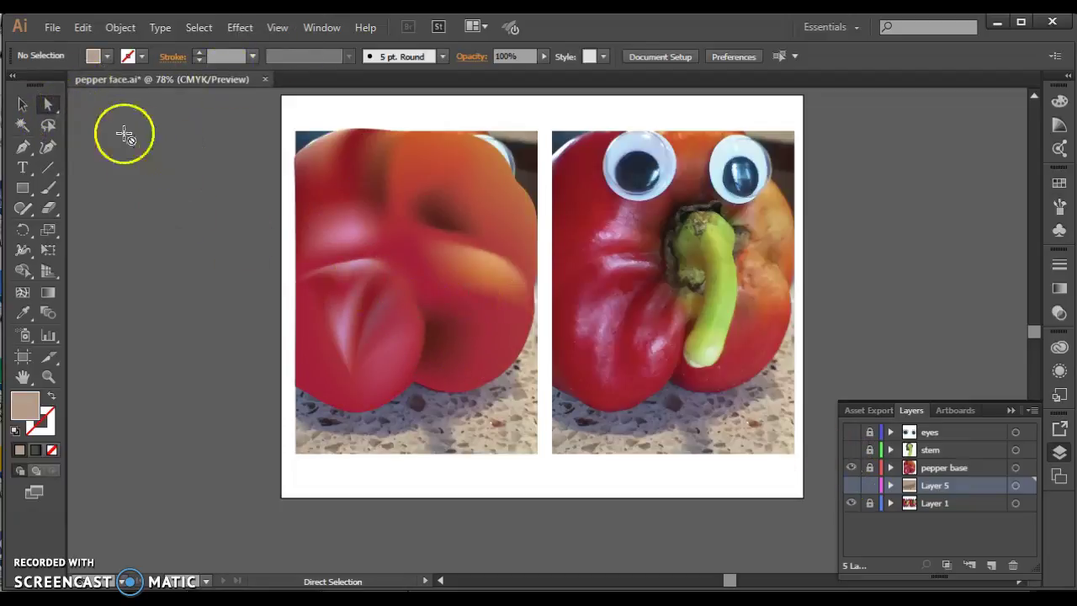
Unlock the pepper base layer, select its artwork to view the mesh points, and hide the layer
click(869, 468)
click(474, 224)
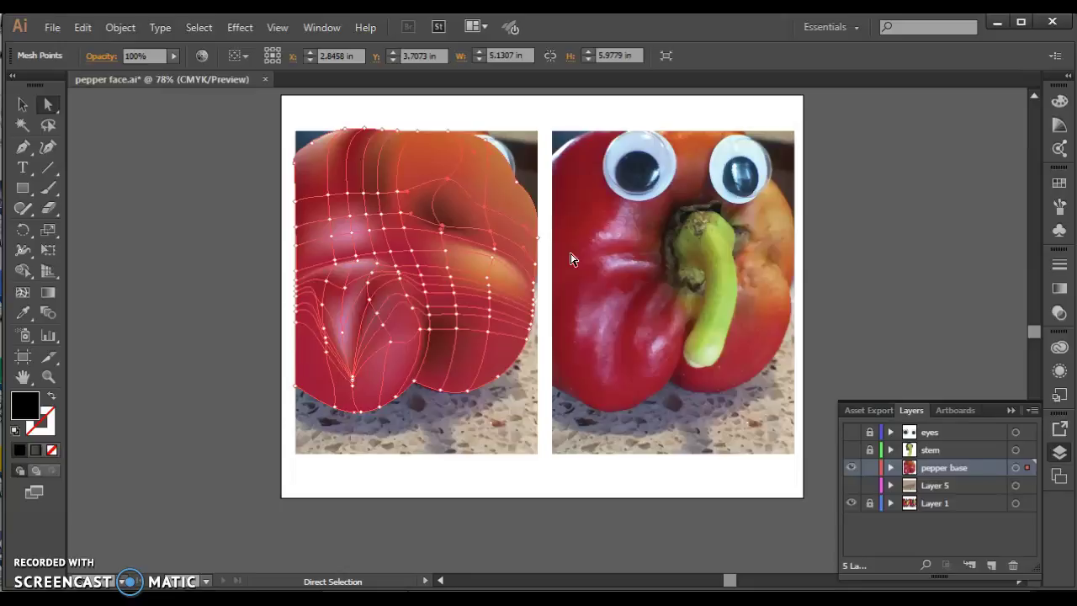
click(851, 468)
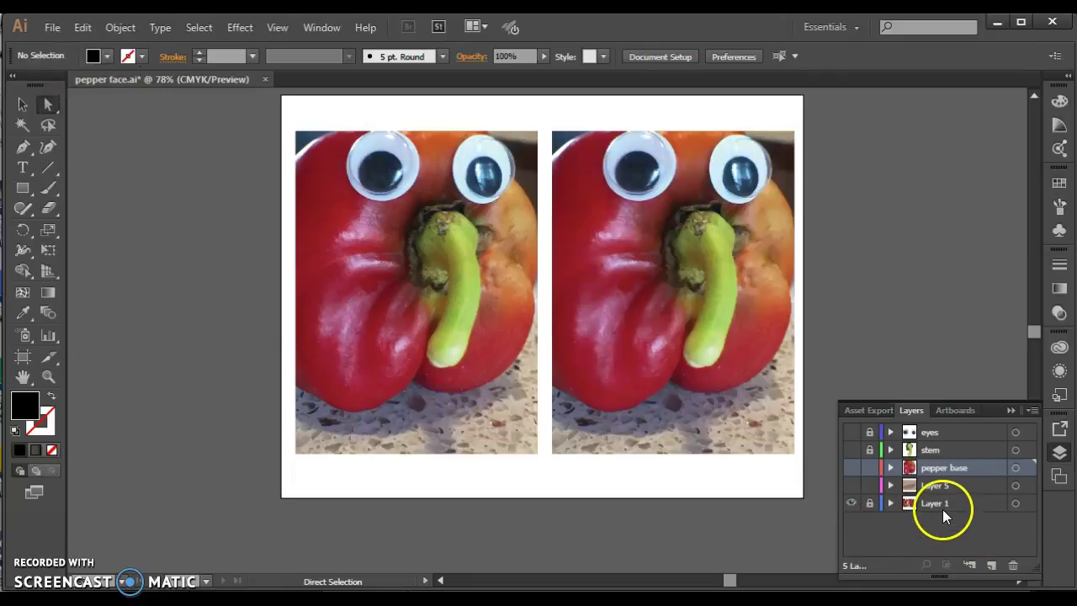
Unlock Layer 1 and select the pepper photos one after the other to check them
click(24, 107)
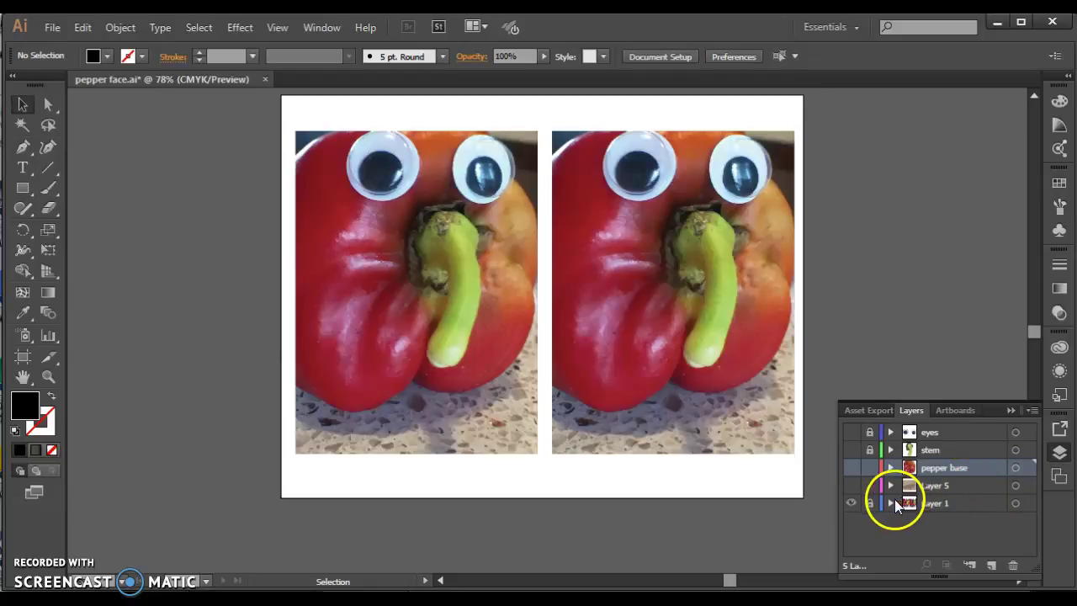
click(441, 264)
click(599, 273)
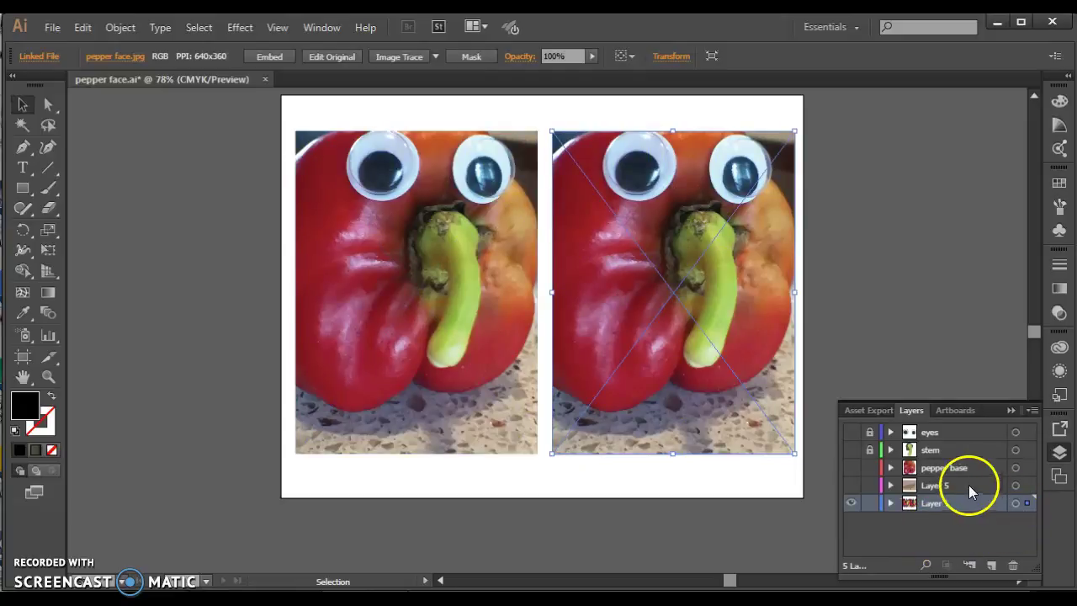
Add a new layer above pepper base and lock the pepper base, Layer 5 and Layer 1 layers
click(991, 565)
drag(965, 499, 969, 460)
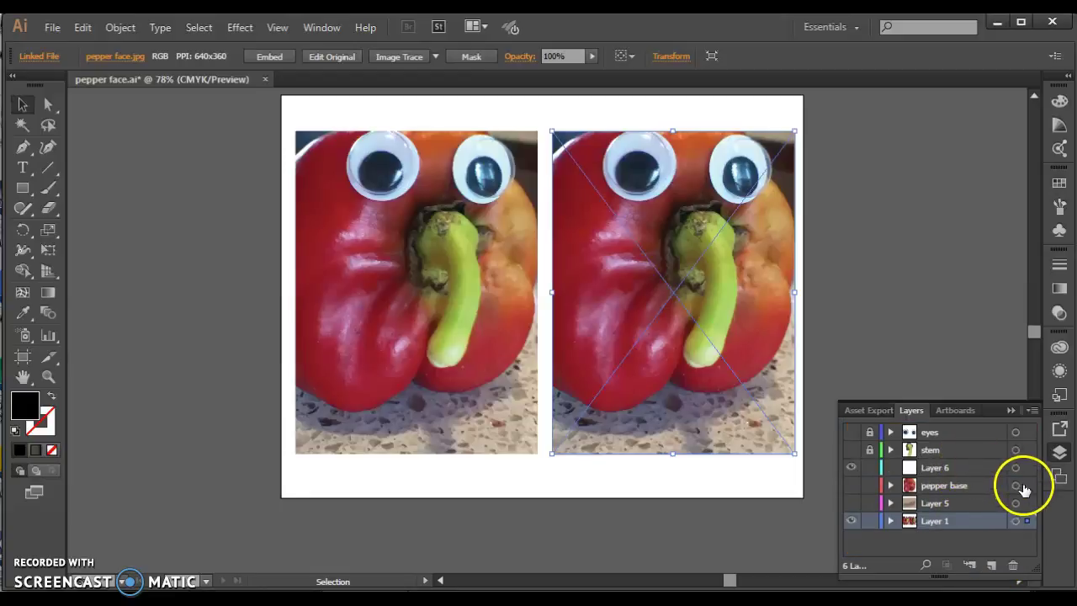
click(870, 521)
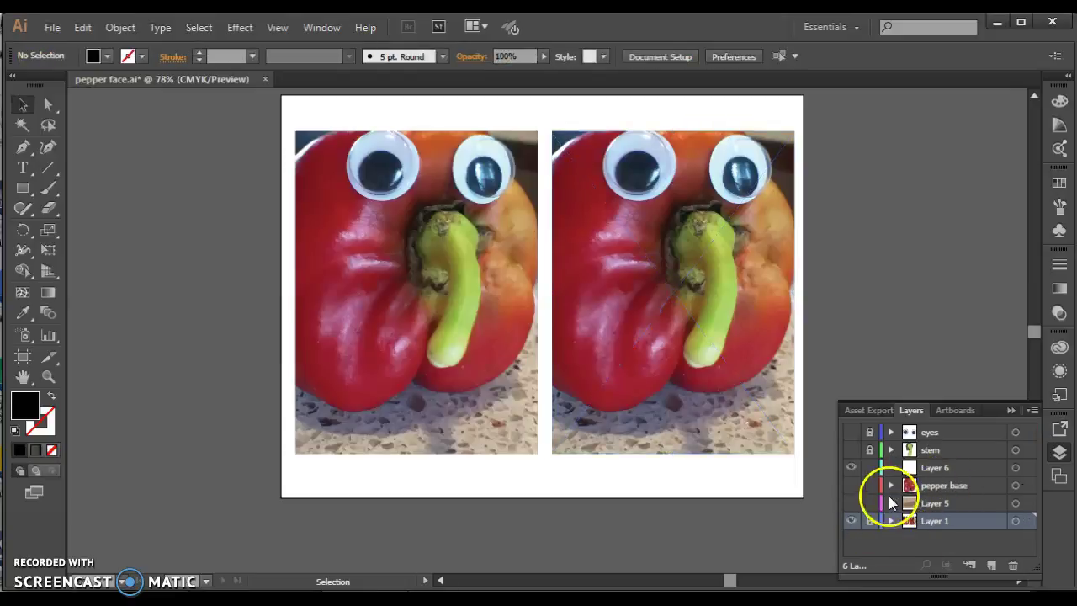
drag(871, 485, 870, 503)
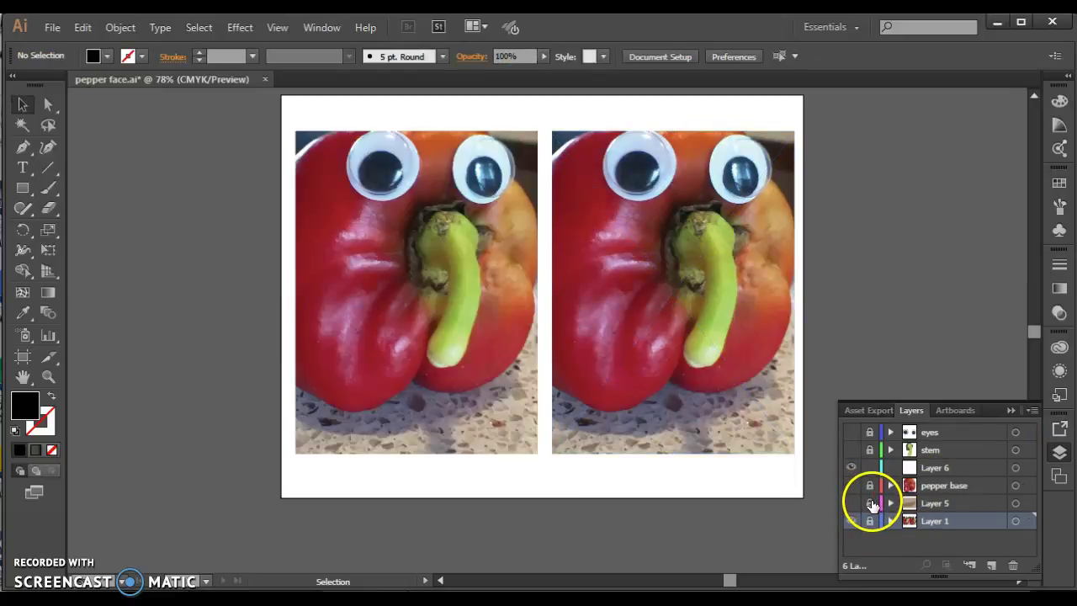
Rename the newly added layer to "new pepper"
double_click(936, 471)
text(NE)
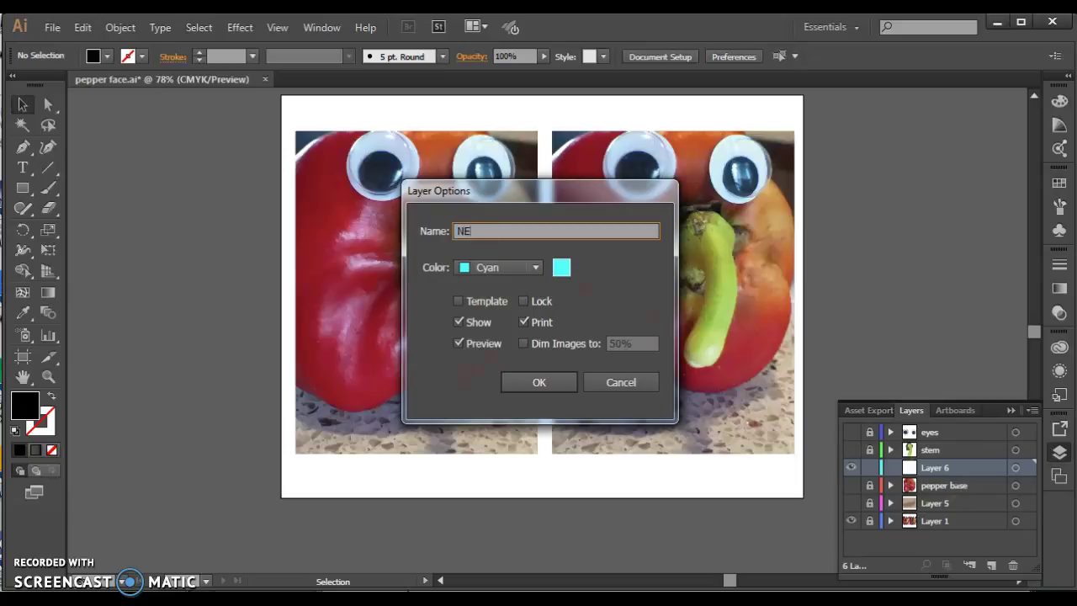
text(W)
key(BackSpace)
key(BackSpace)
key(BackSpace)
text(new pp)
key(BackSpace)
text(p)
key(BackSpace)
text(epper)
key(Return)
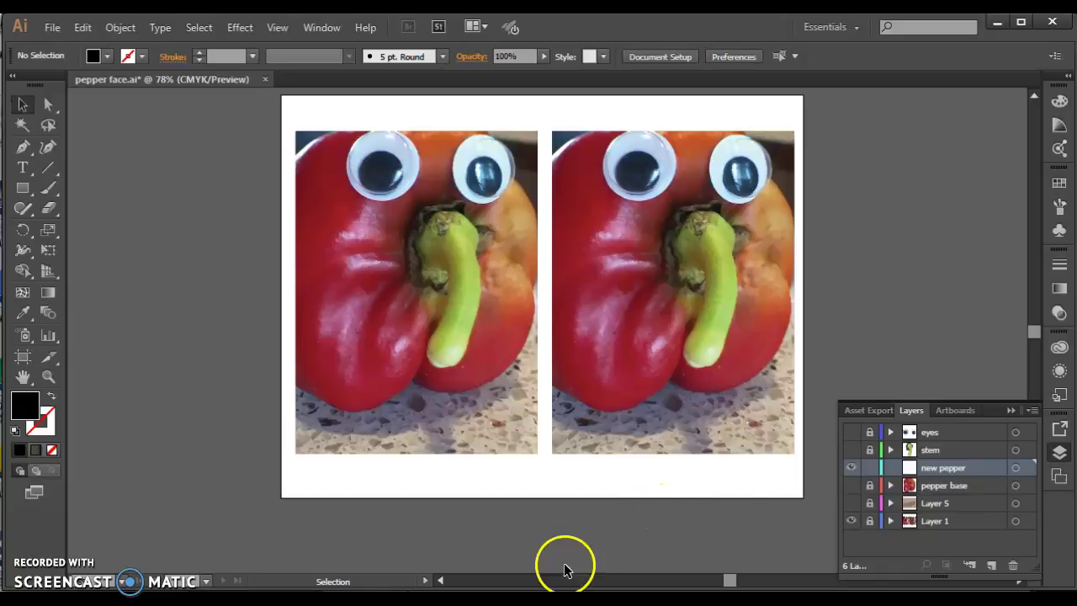
Draw a rectangle about 5.13 by 5.98 in over the left pepper and fill it with deep red sampled from the right photo
click(26, 192)
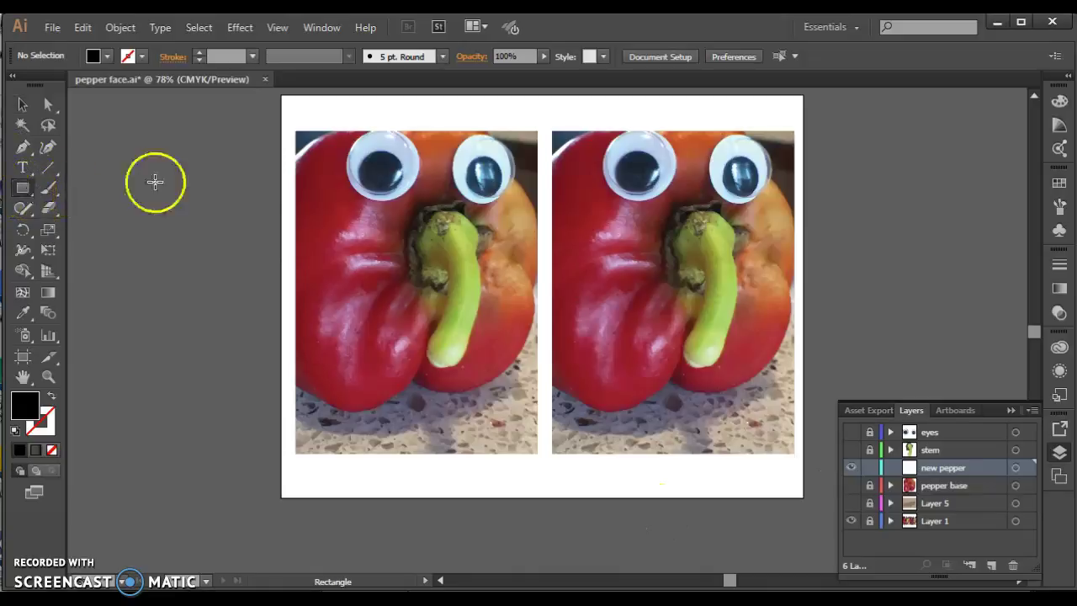
drag(296, 132, 539, 413)
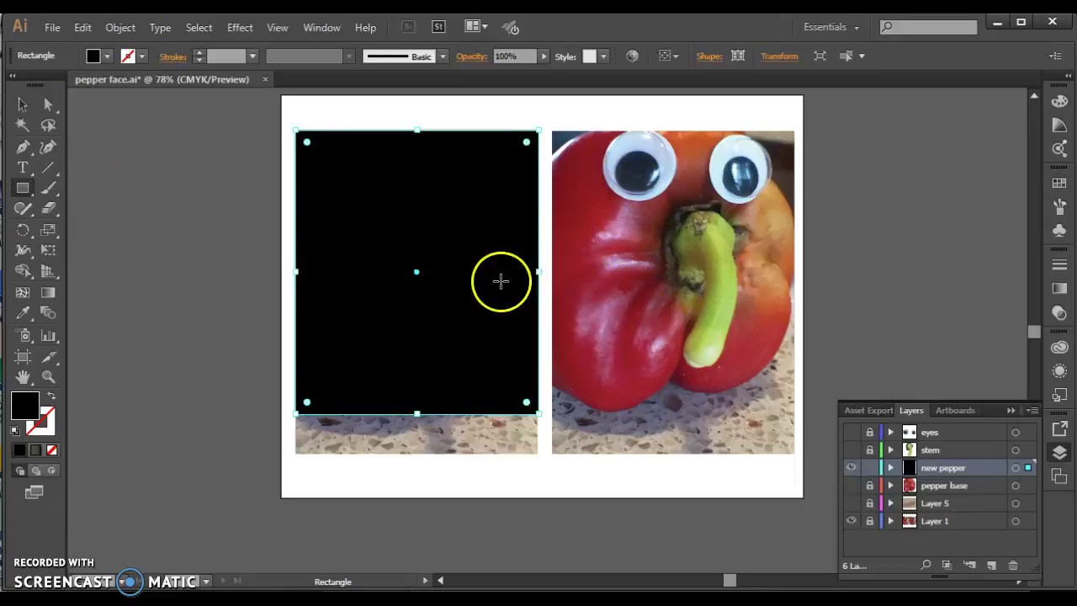
click(29, 312)
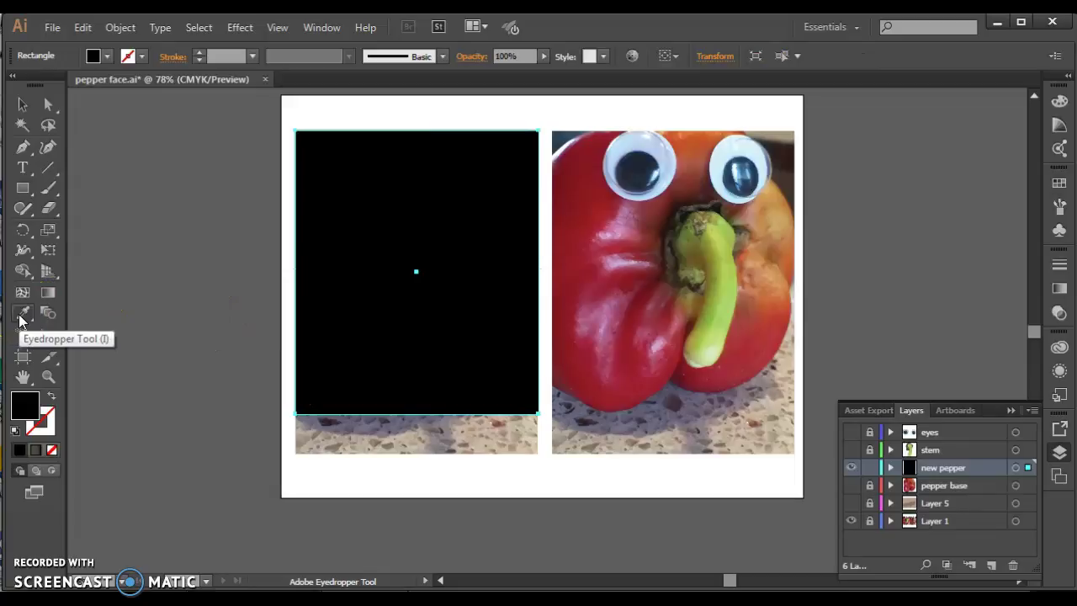
click(595, 200)
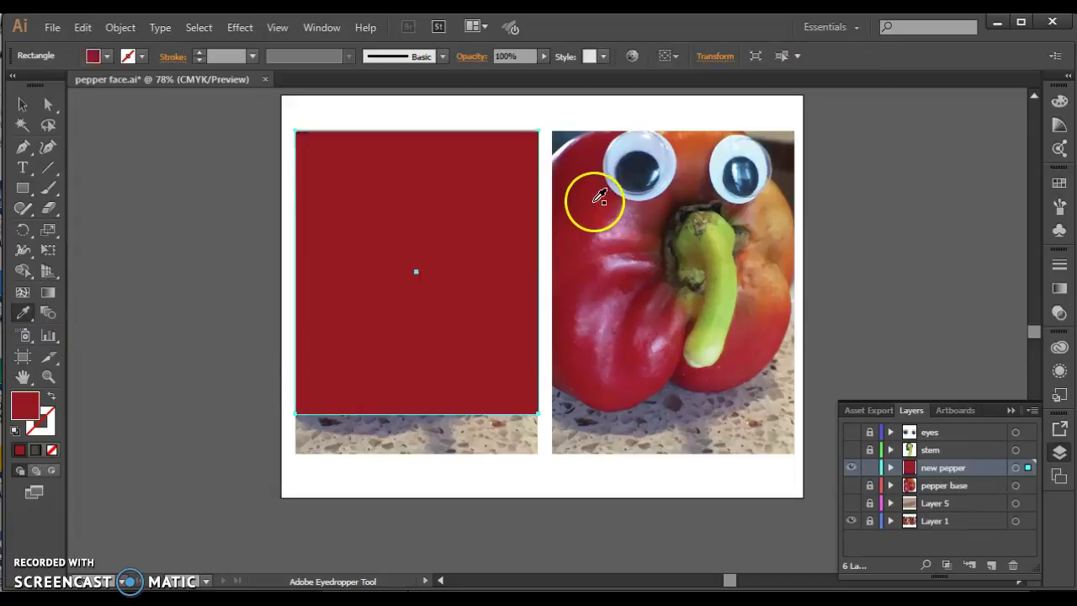
click(648, 303)
click(661, 323)
click(680, 334)
click(754, 316)
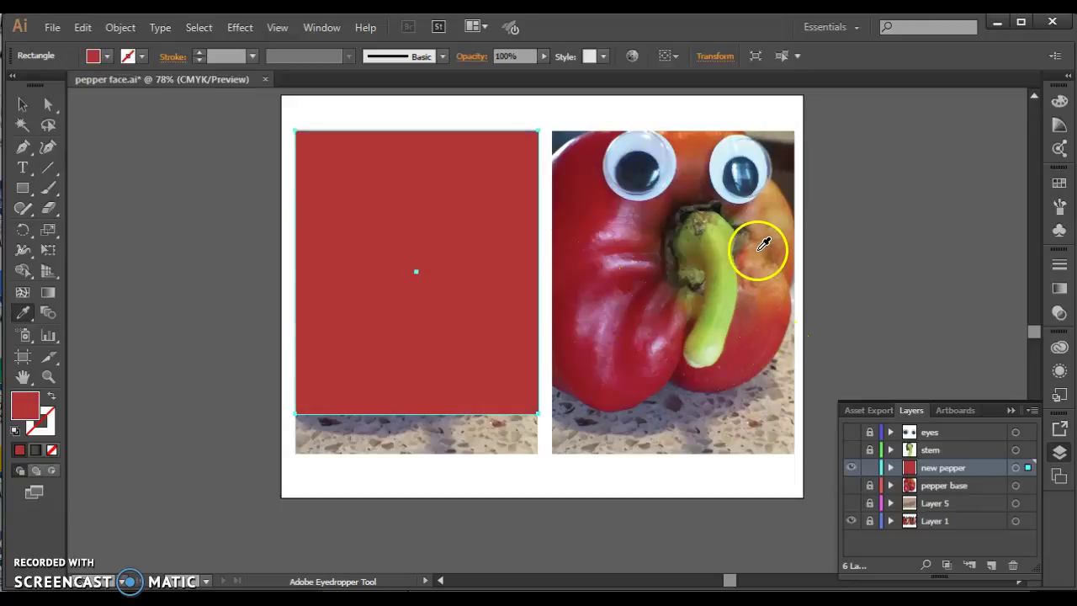
click(761, 245)
click(614, 228)
click(584, 197)
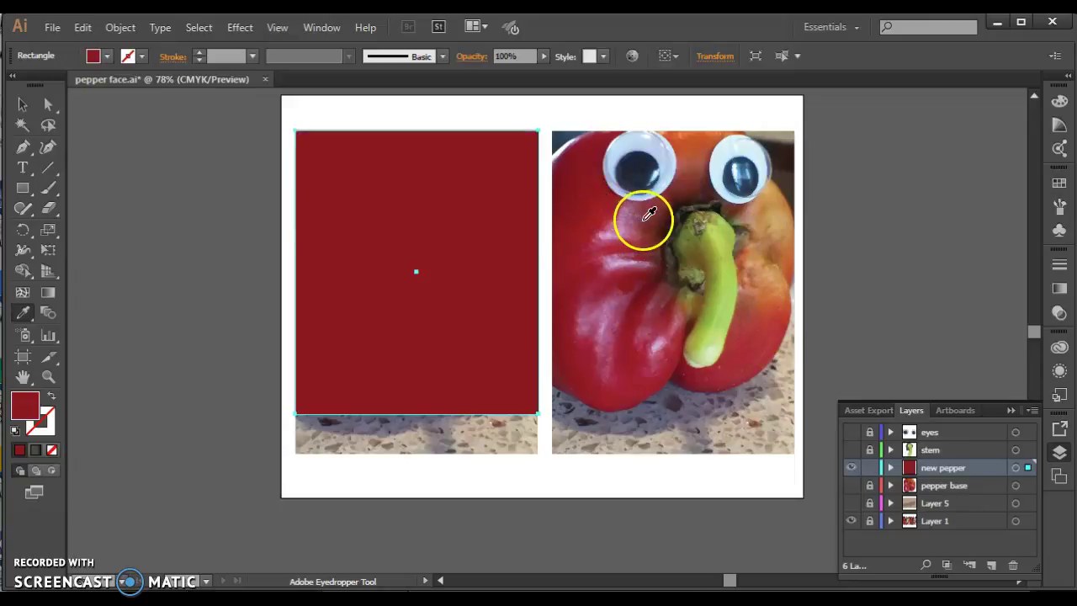
click(679, 188)
click(673, 195)
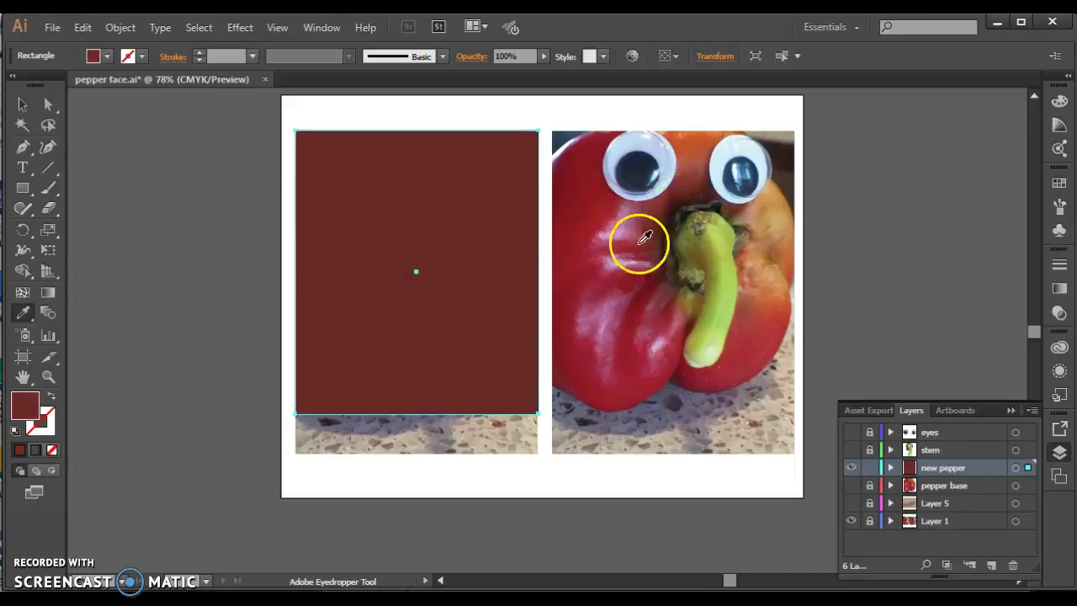
click(611, 278)
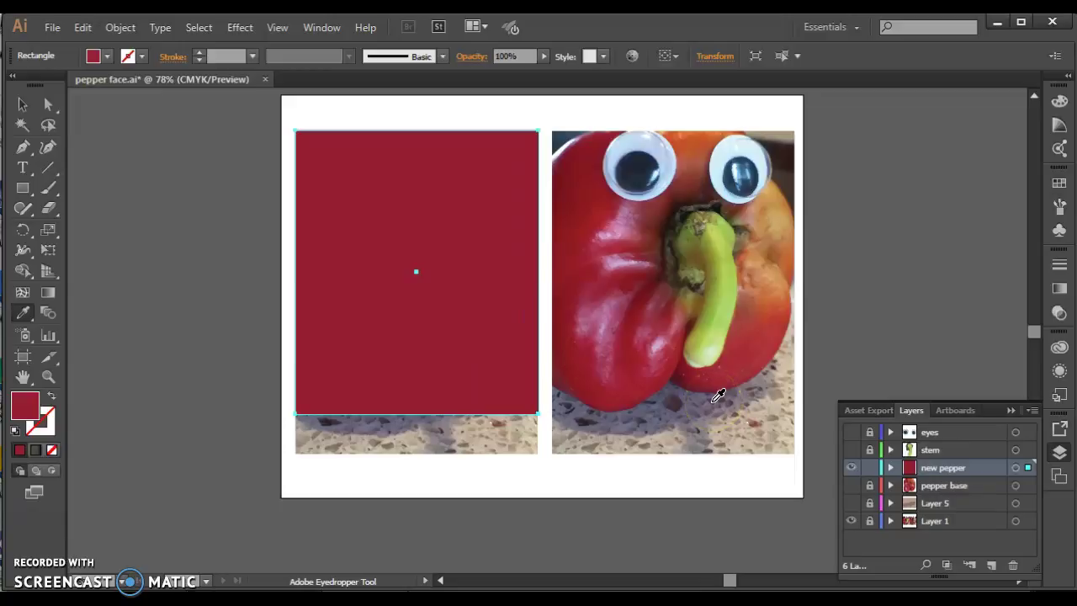
Start Create Gradient Mesh on the red rectangle, preview the To Center and To Edge appearances, and set the appearance to Flat
click(122, 29)
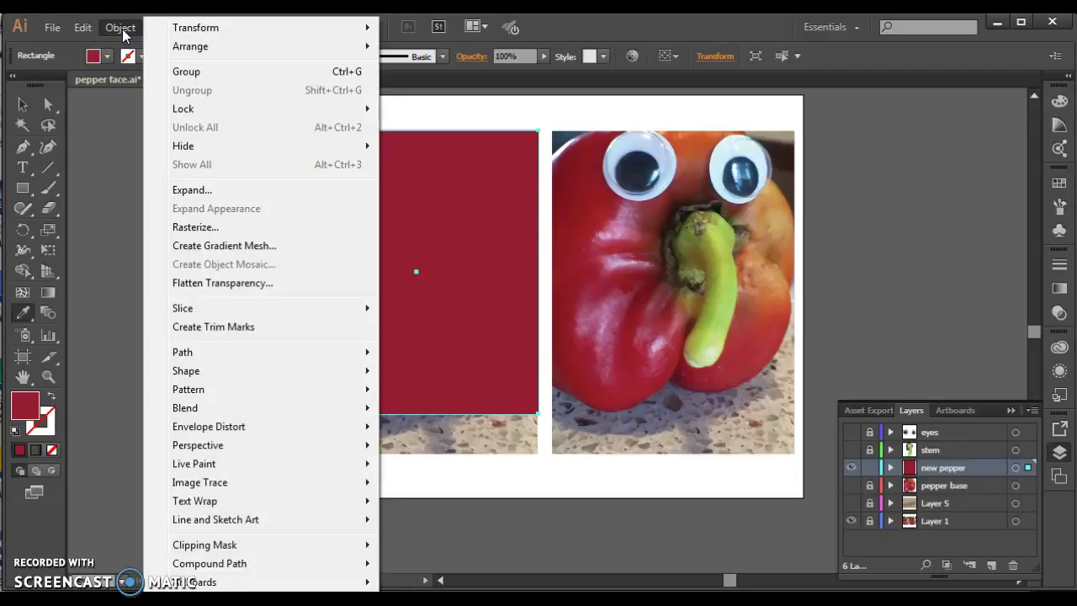
click(198, 246)
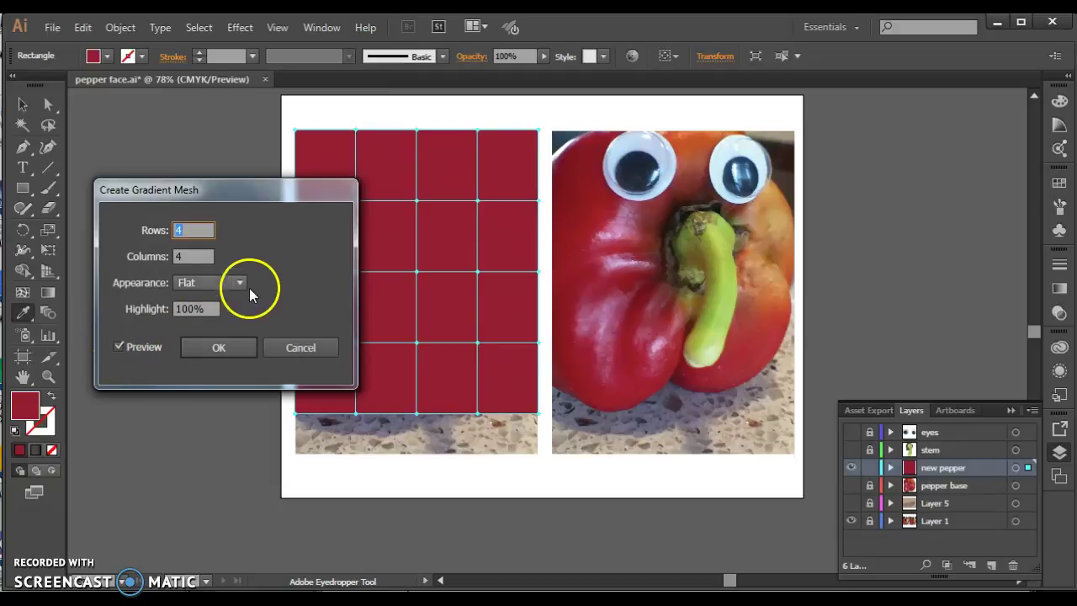
click(201, 283)
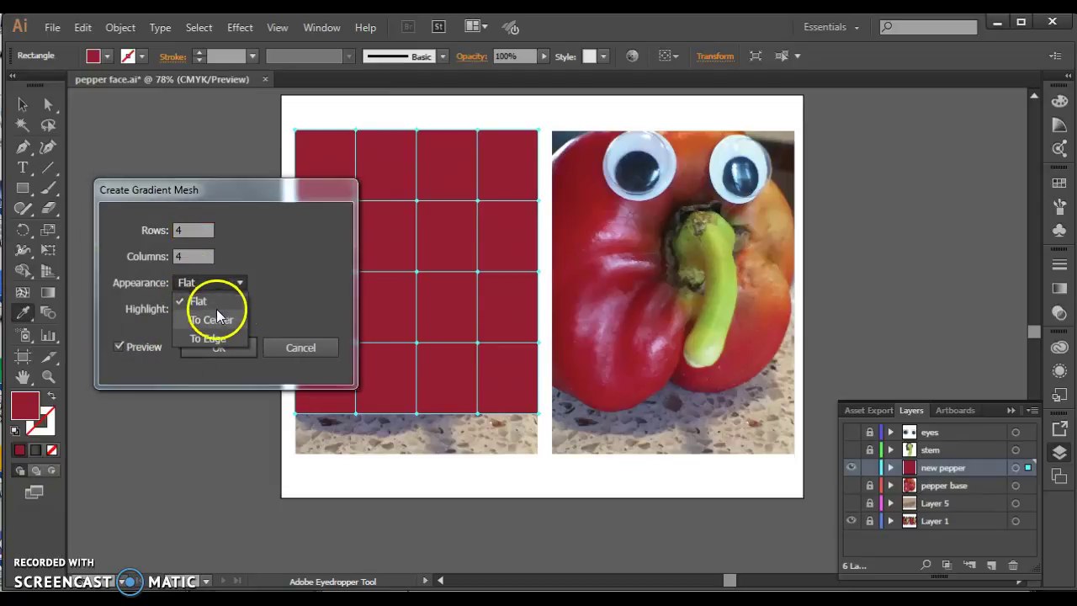
click(217, 318)
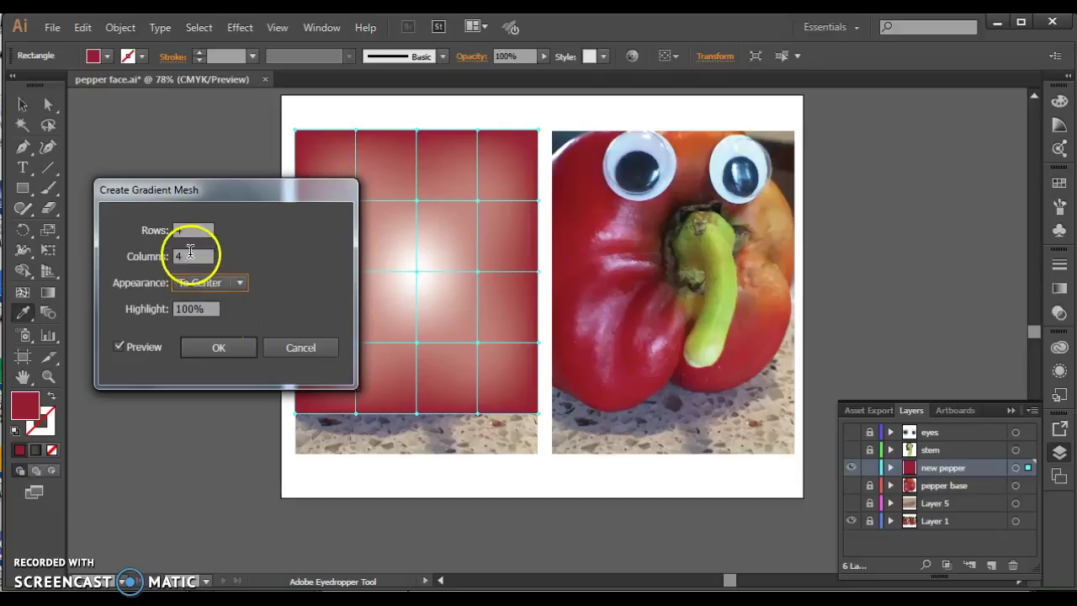
click(202, 287)
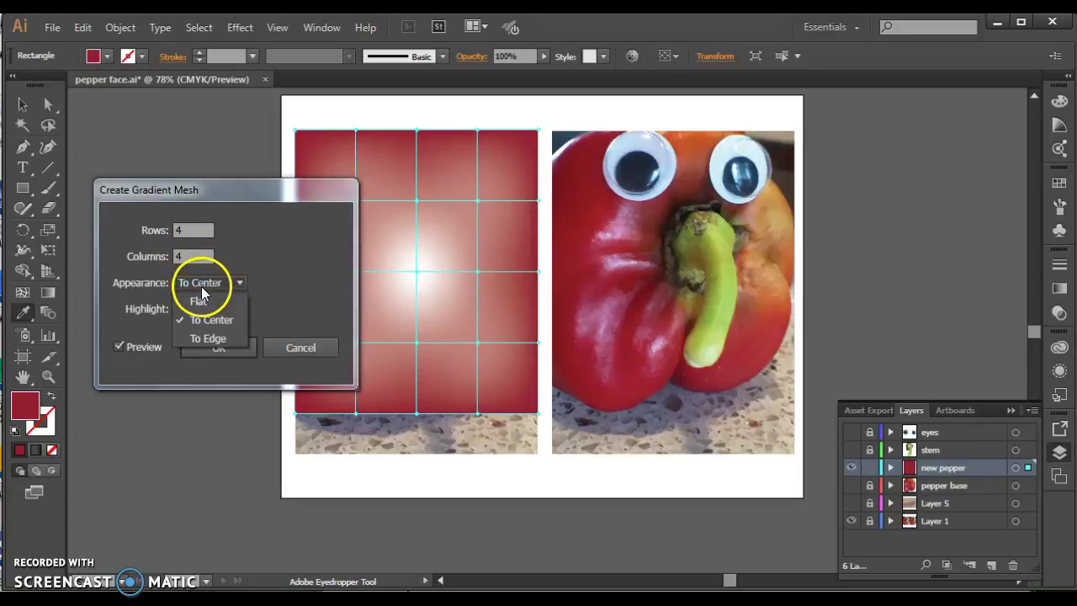
click(210, 337)
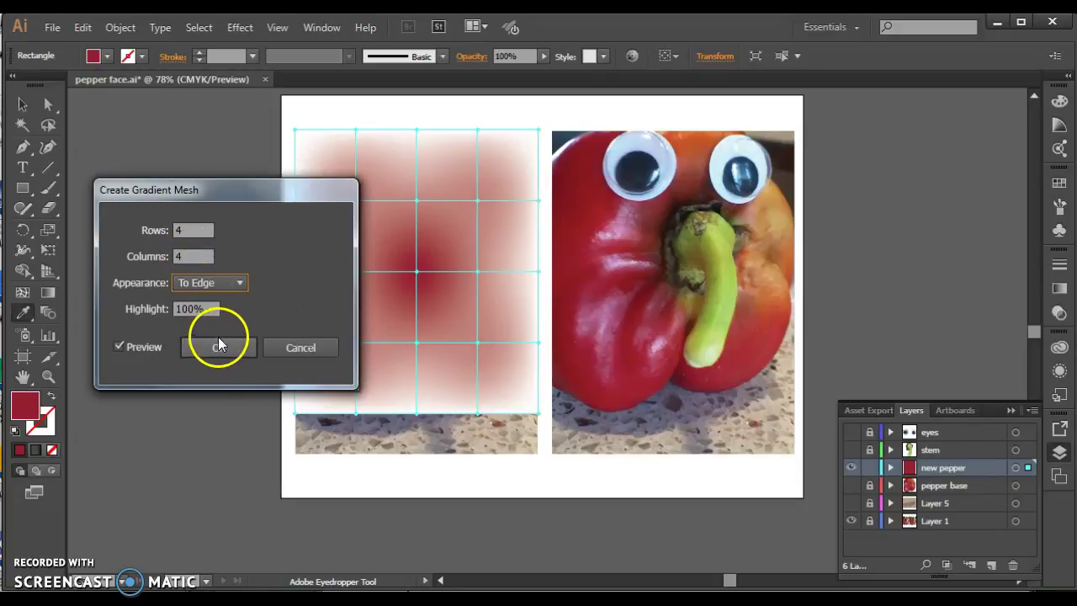
click(215, 284)
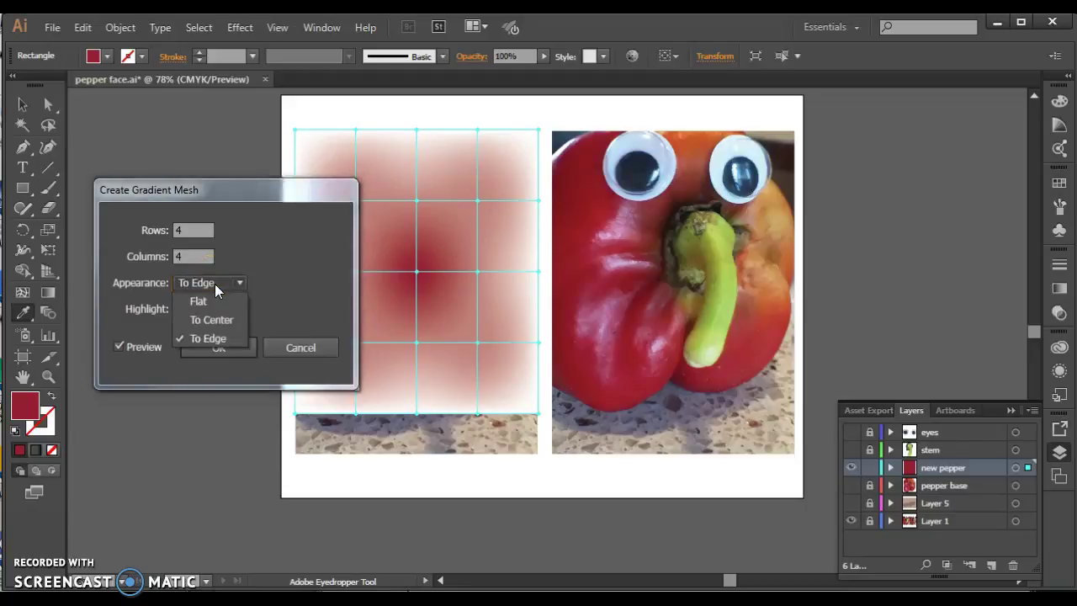
click(217, 302)
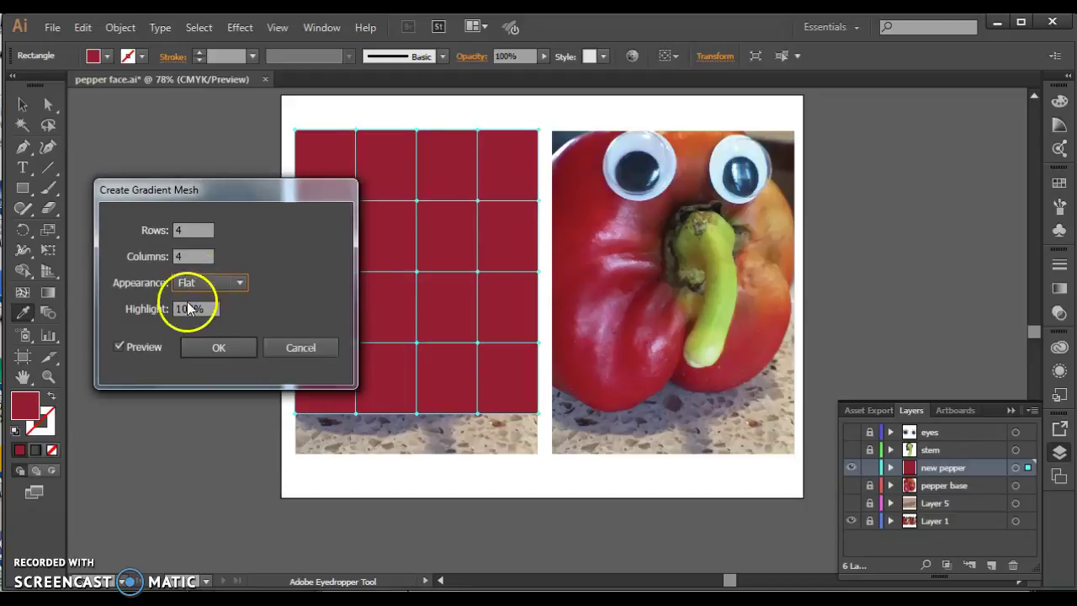
Create the gradient mesh with 2 rows and 2 columns
drag(176, 309, 207, 308)
double_click(190, 255)
text(2)
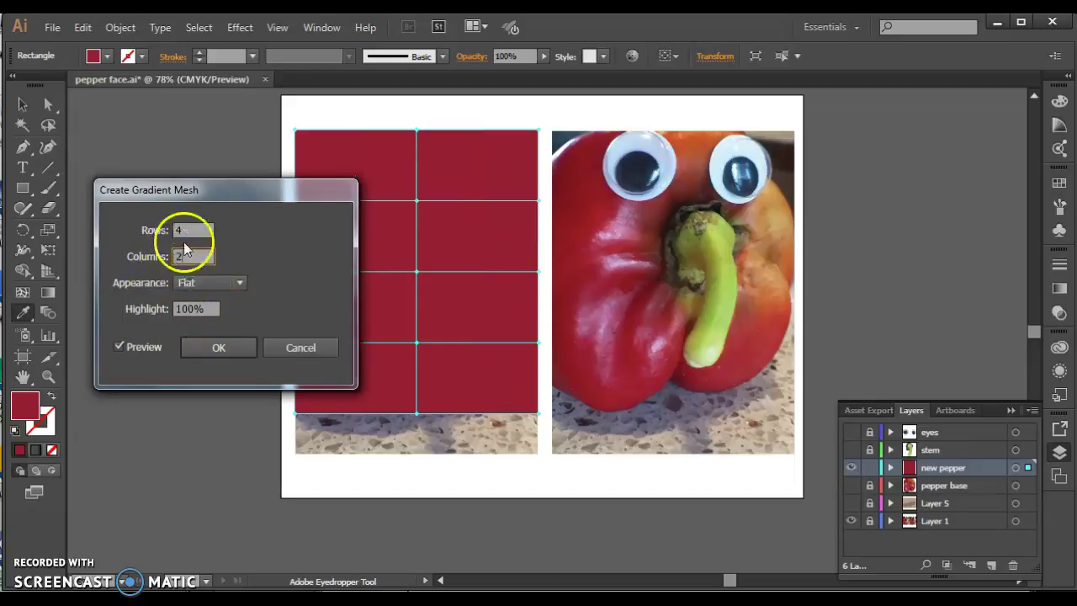
double_click(179, 232)
text(2)
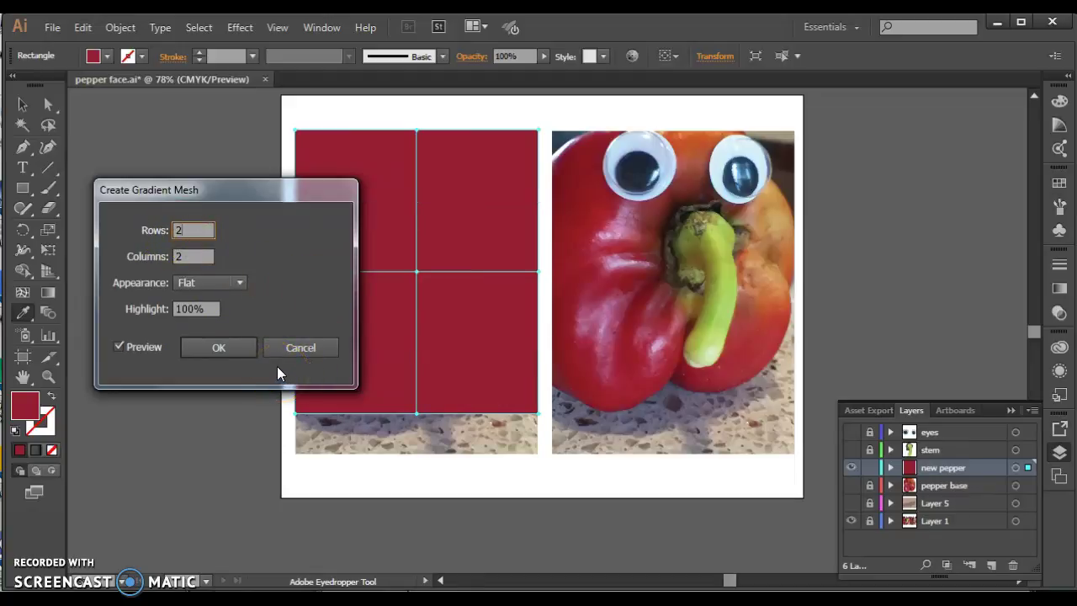
click(240, 354)
click(218, 345)
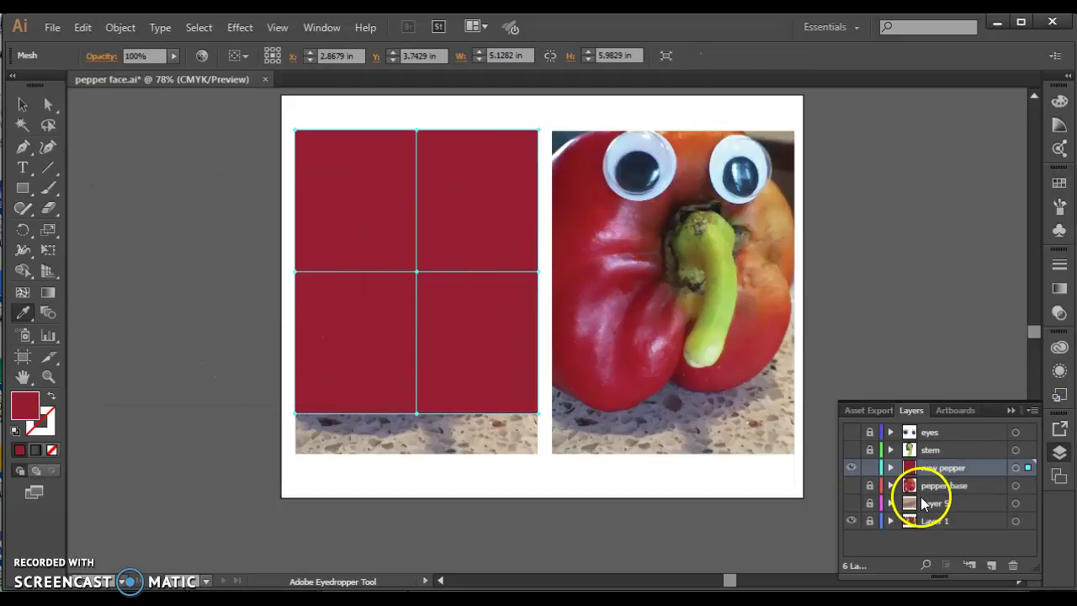
Show the new pepper layer in outline view and move the mesh's upper-left corner point inward onto the pepper's edge
ctrl+click(851, 468)
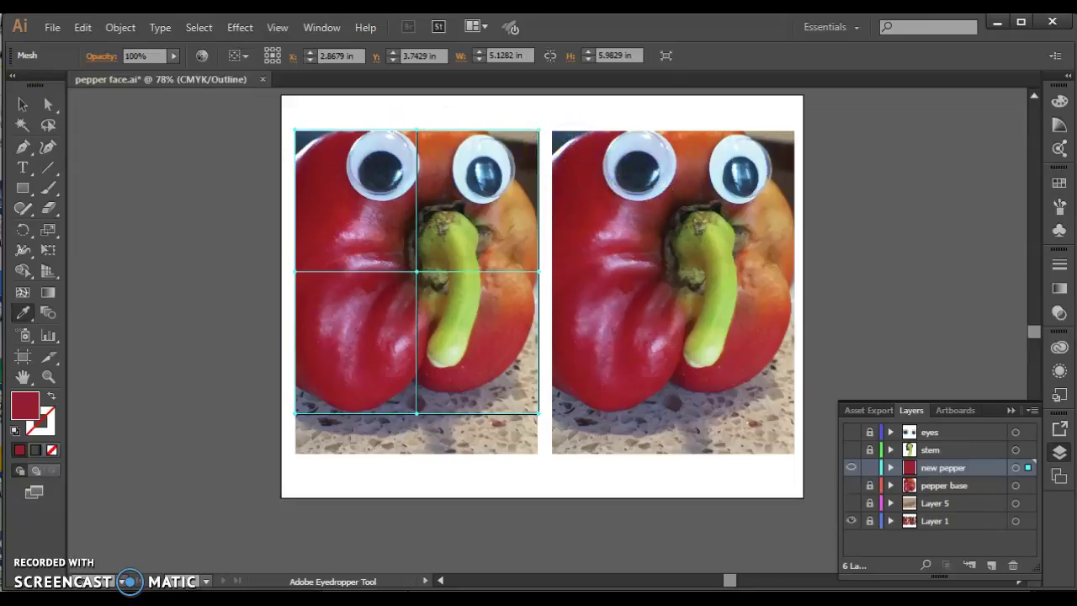
click(48, 104)
click(298, 124)
click(297, 133)
mouse_move(297, 132)
mouse_down()
mouse_move(304, 153)
mouse_move(312, 144)
mouse_up()
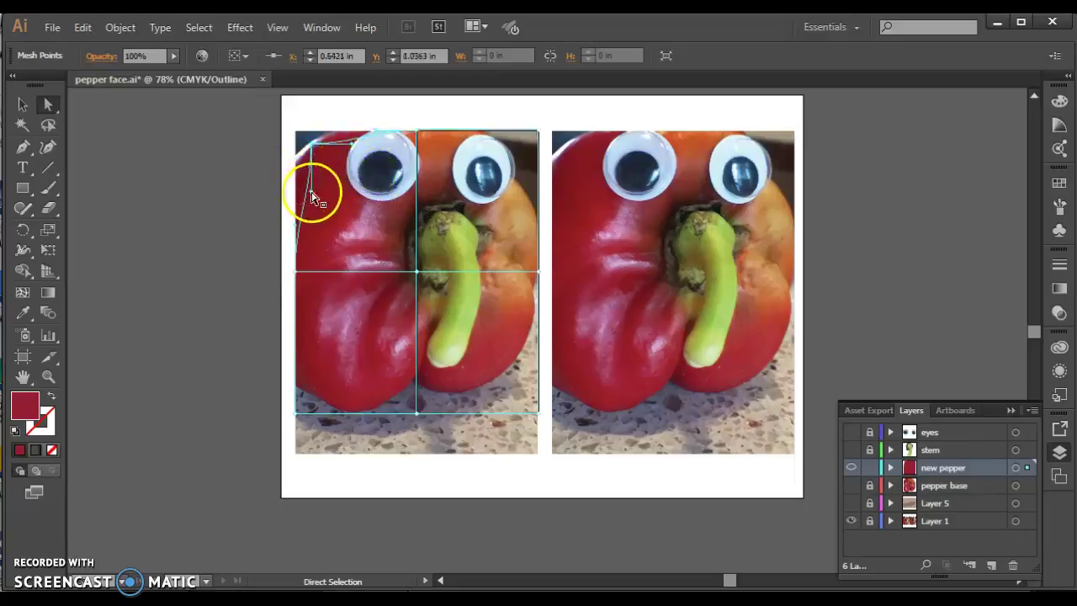
Adjust the moved corner point's downward direction handle with the Direct Selection and Anchor Point tools to follow the pepper's left edge
mouse_move(312, 195)
mouse_down()
mouse_move(282, 167)
mouse_move(290, 147)
mouse_move(295, 193)
mouse_move(303, 185)
mouse_up()
drag(23, 152, 73, 207)
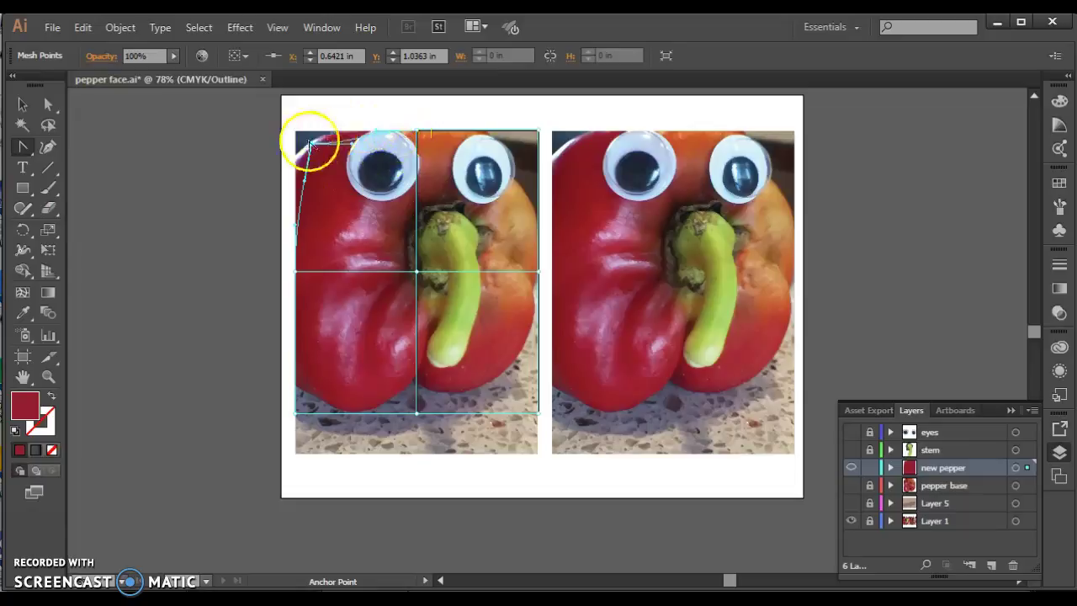
drag(311, 147, 305, 196)
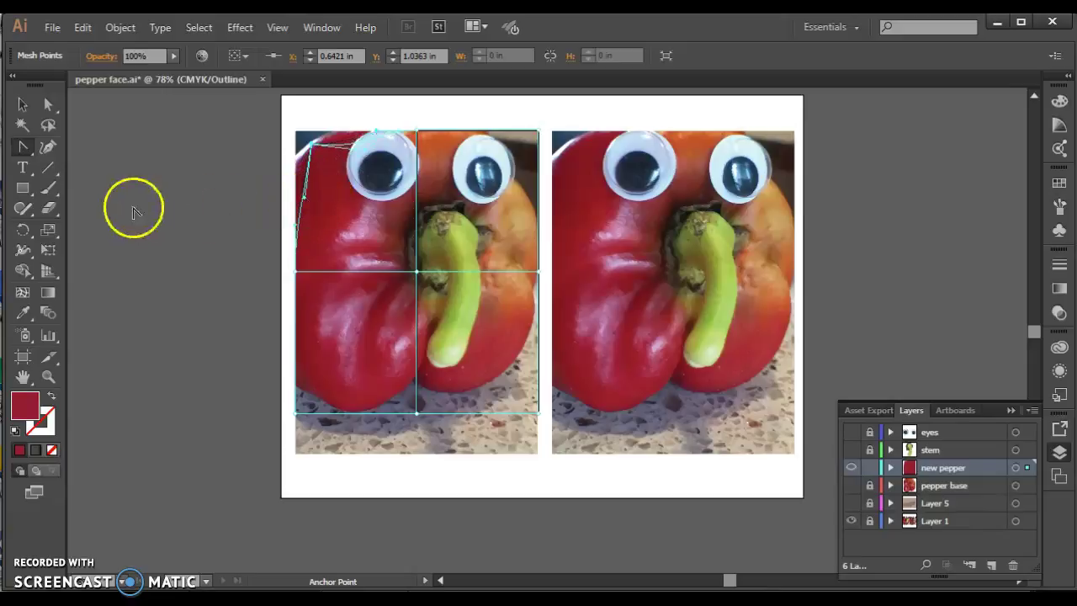
Move the mesh's upper-left corner point to the photo's left edge and angle its upper handle along the pepper's shoulder
click(49, 108)
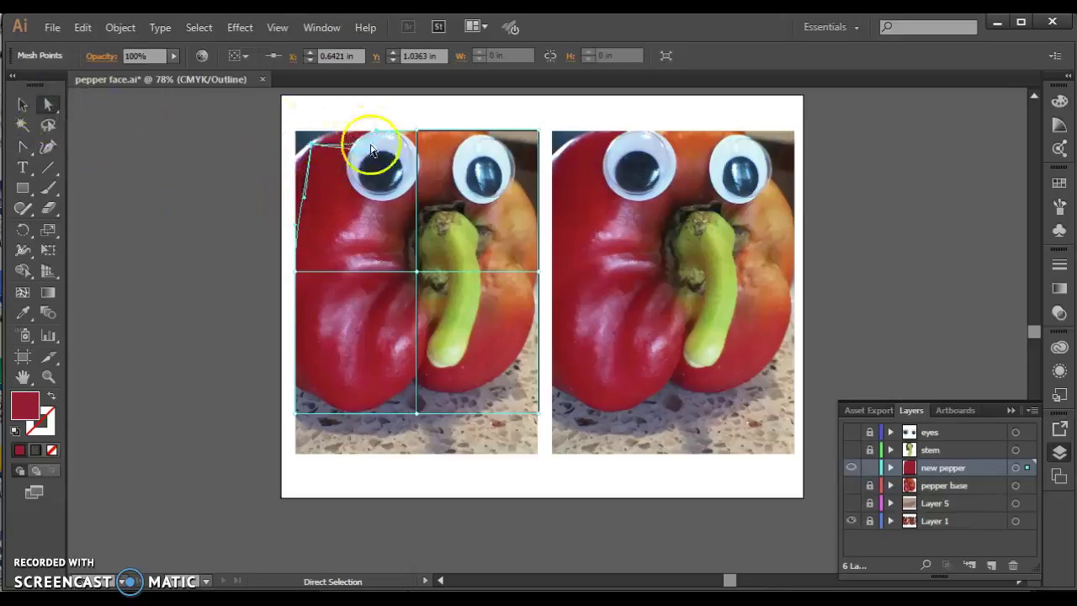
drag(311, 145, 296, 158)
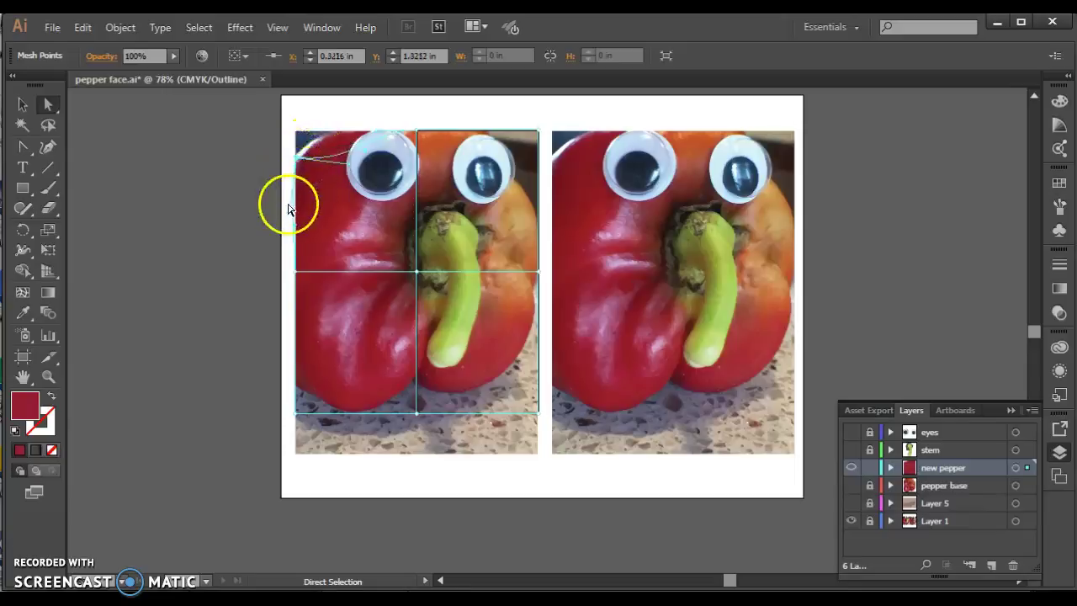
drag(288, 219, 326, 125)
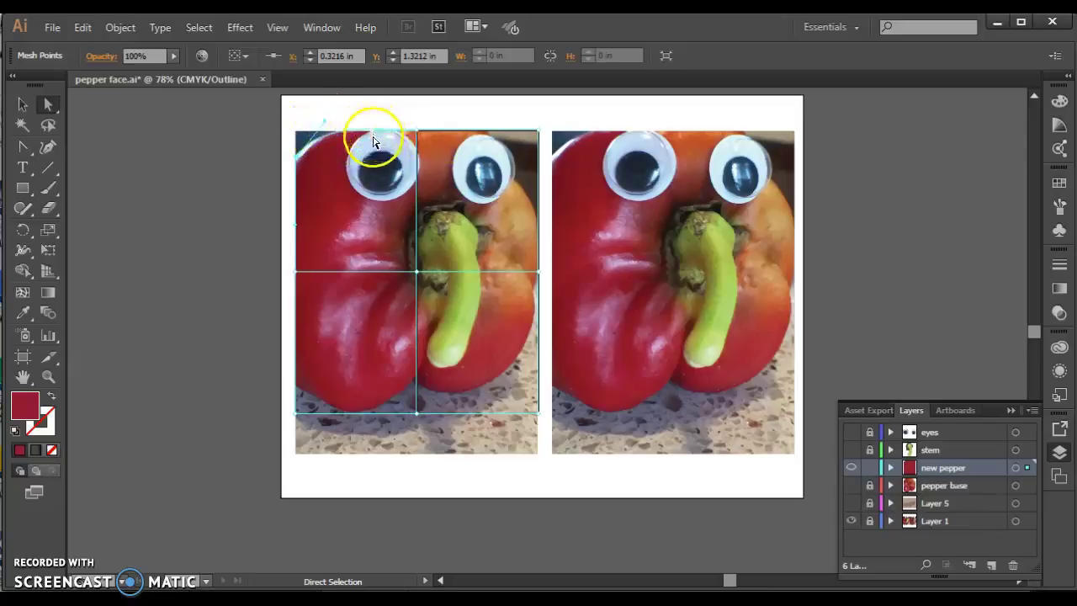
Move the mesh's upper-right corner point onto the pepper's edge and angle both direction handles to follow the outline
drag(538, 128, 519, 192)
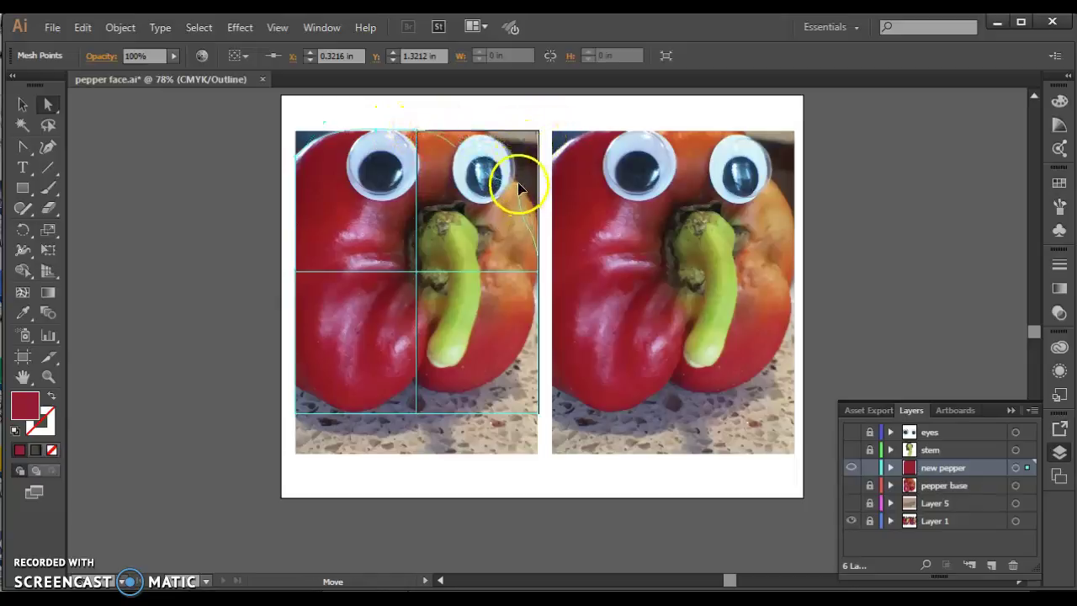
click(517, 184)
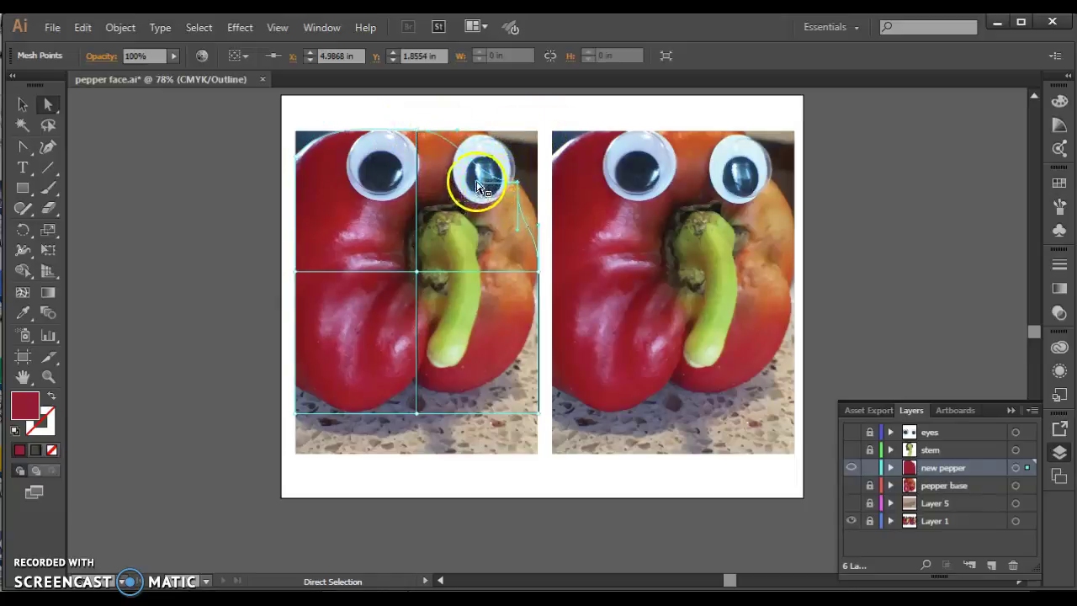
drag(478, 187, 498, 139)
drag(517, 228, 535, 201)
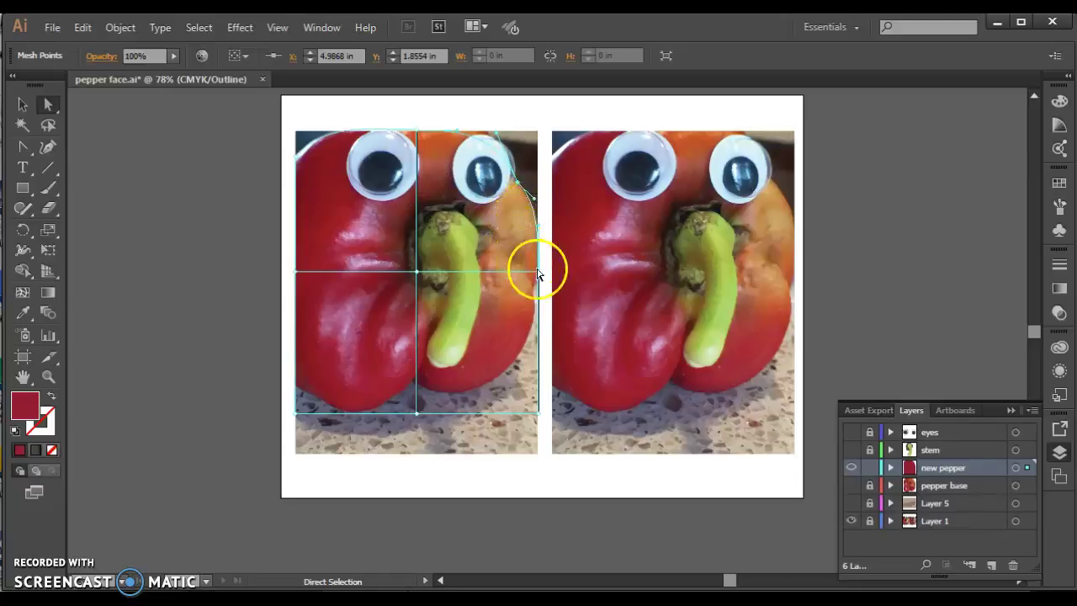
Shift the mesh's right-middle point onto the pepper's edge and adjust its vertical direction handles to the outline
drag(539, 272, 536, 286)
drag(536, 243, 538, 244)
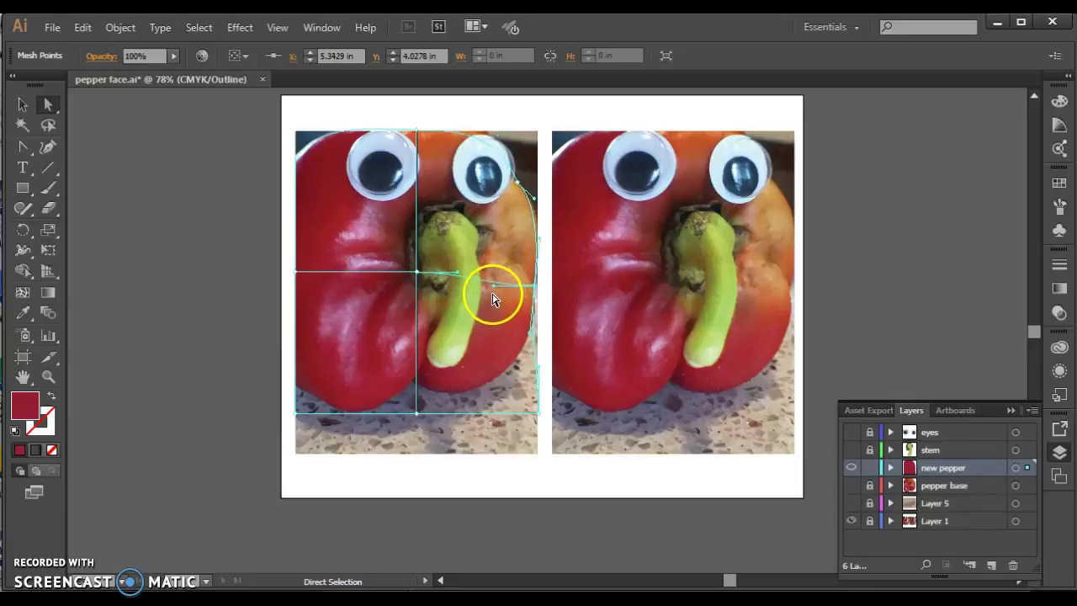
mouse_move(534, 332)
mouse_down()
mouse_move(518, 348)
mouse_move(556, 314)
mouse_move(495, 331)
mouse_move(533, 314)
mouse_move(530, 328)
mouse_up()
Move the mesh's lower-right corner point onto the pepper's edge and adjust both handles to match its rounded lower side
drag(539, 417, 508, 367)
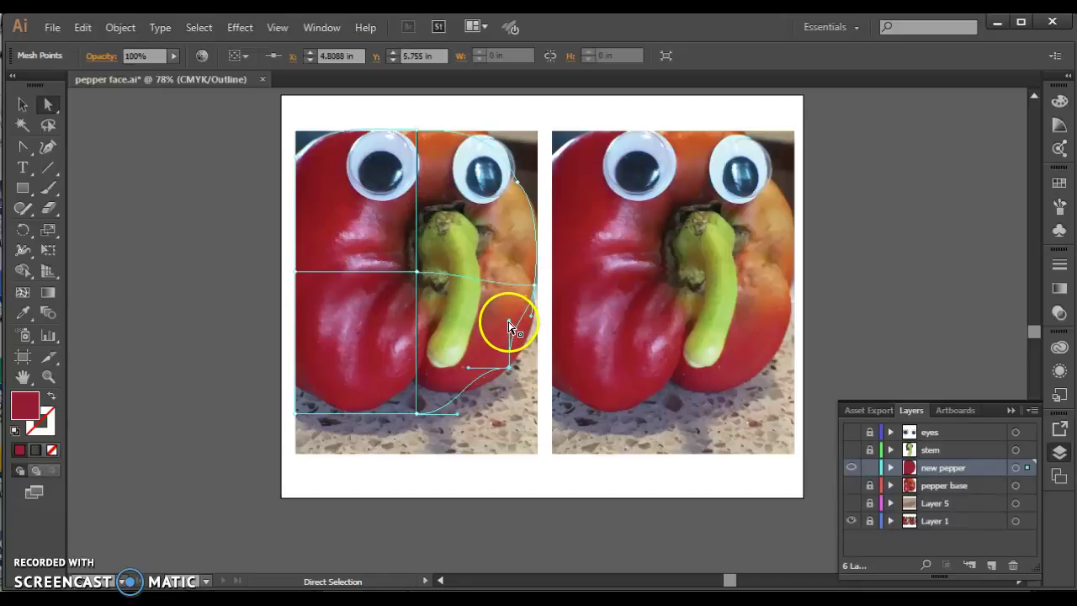
drag(509, 324, 534, 330)
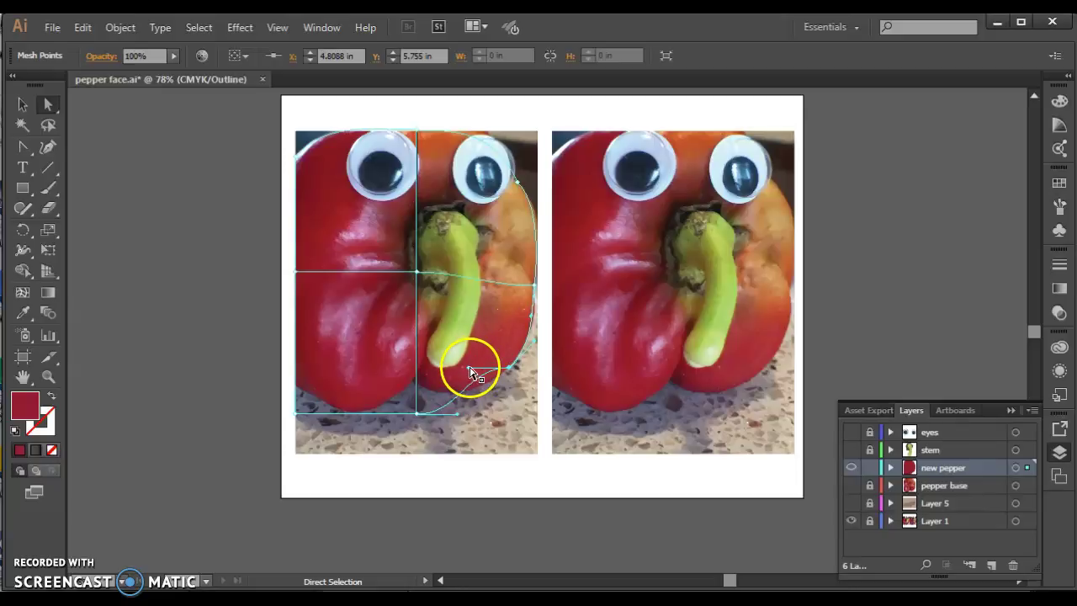
drag(472, 388, 473, 388)
Move the mesh's bottom-middle point into the notch between the lobes and fit the lower-left corner point and its handle to the pepper
drag(419, 416, 447, 392)
click(415, 380)
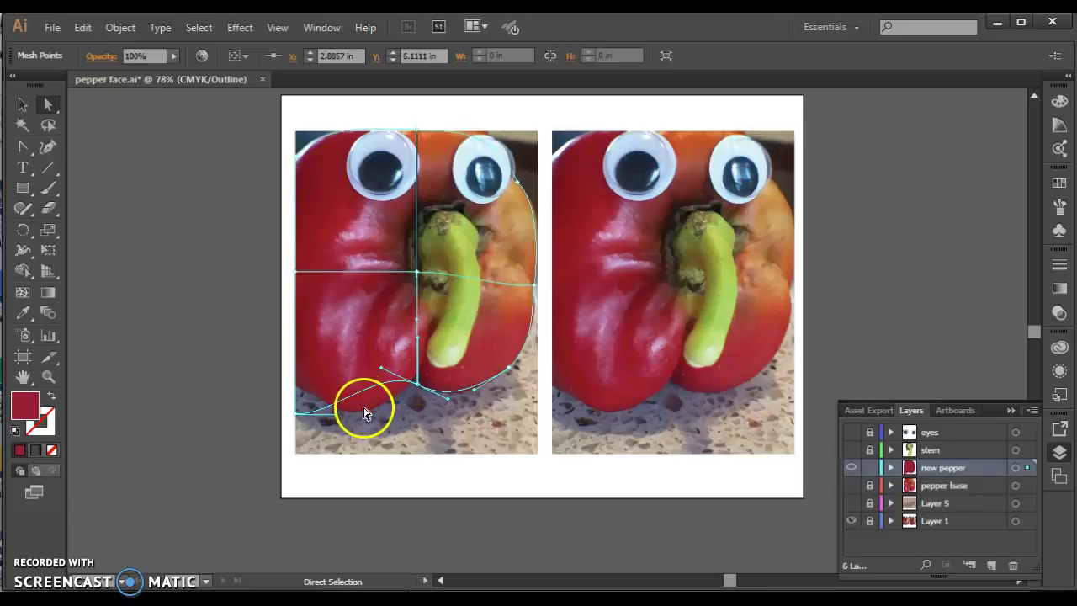
drag(296, 414, 296, 385)
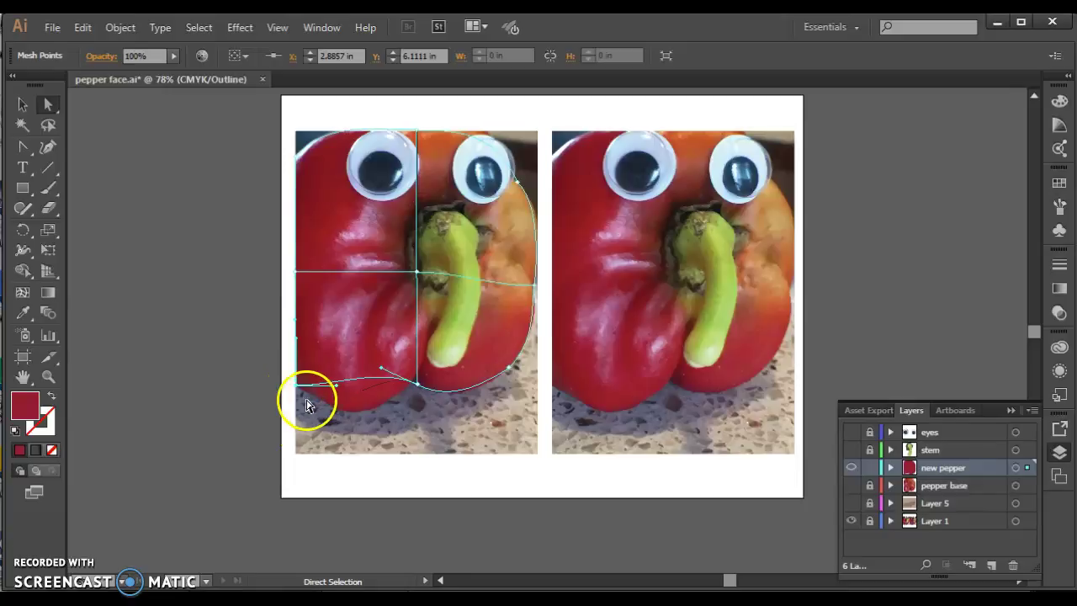
drag(368, 424, 368, 435)
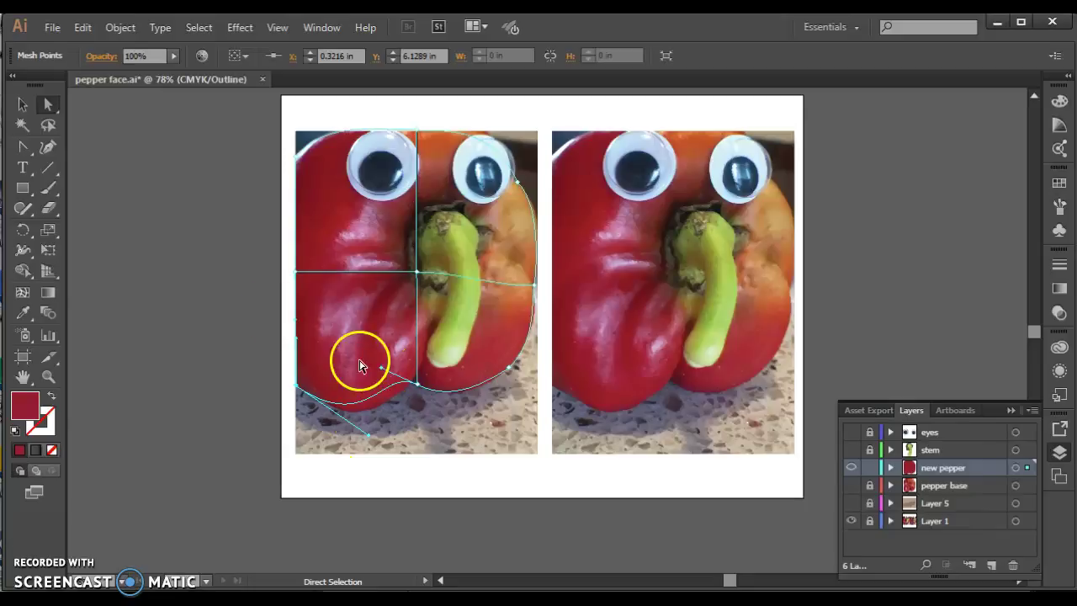
Bend the bottom-middle point's left handle around the left lobe with the Anchor Point tool and fine-tune the notch with Direct Selection
click(21, 149)
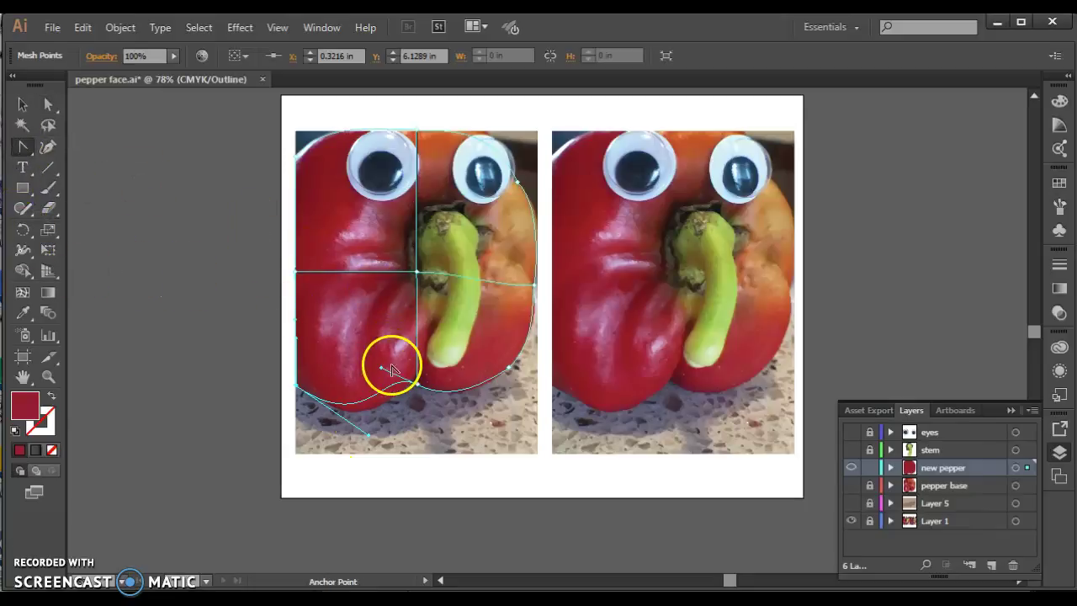
drag(382, 369, 385, 404)
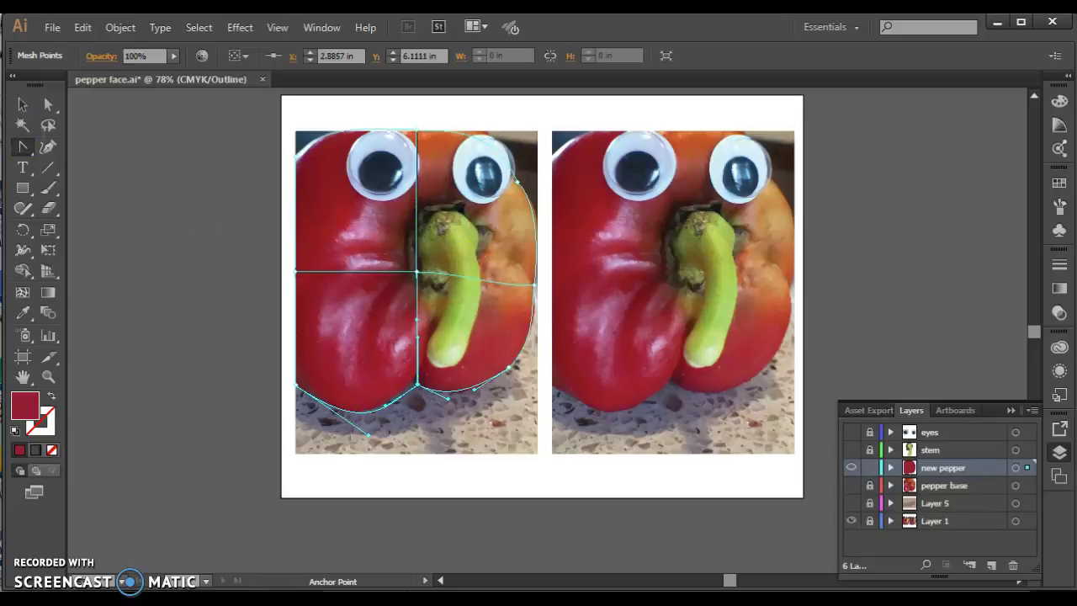
click(46, 108)
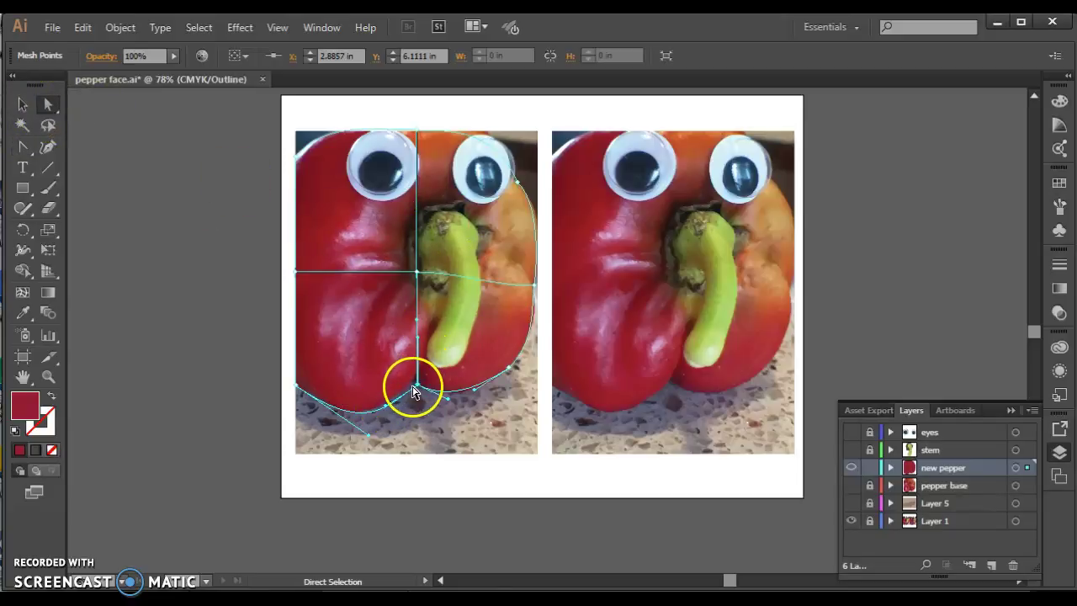
drag(416, 384, 473, 397)
key(ctrl+z)
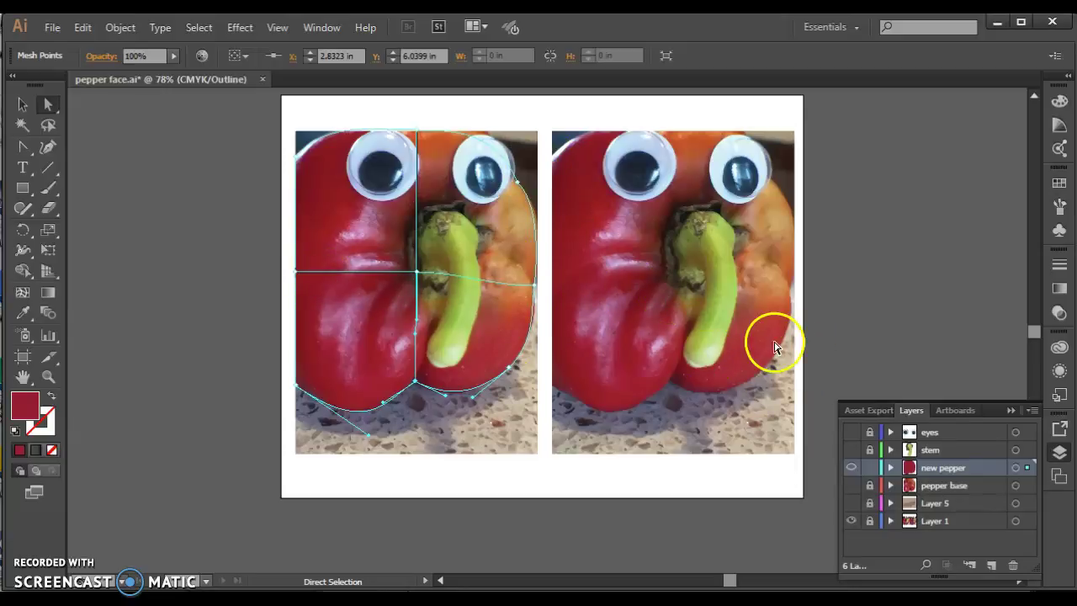
Switch the new pepper layer back to preview mode and save the document
click(851, 468)
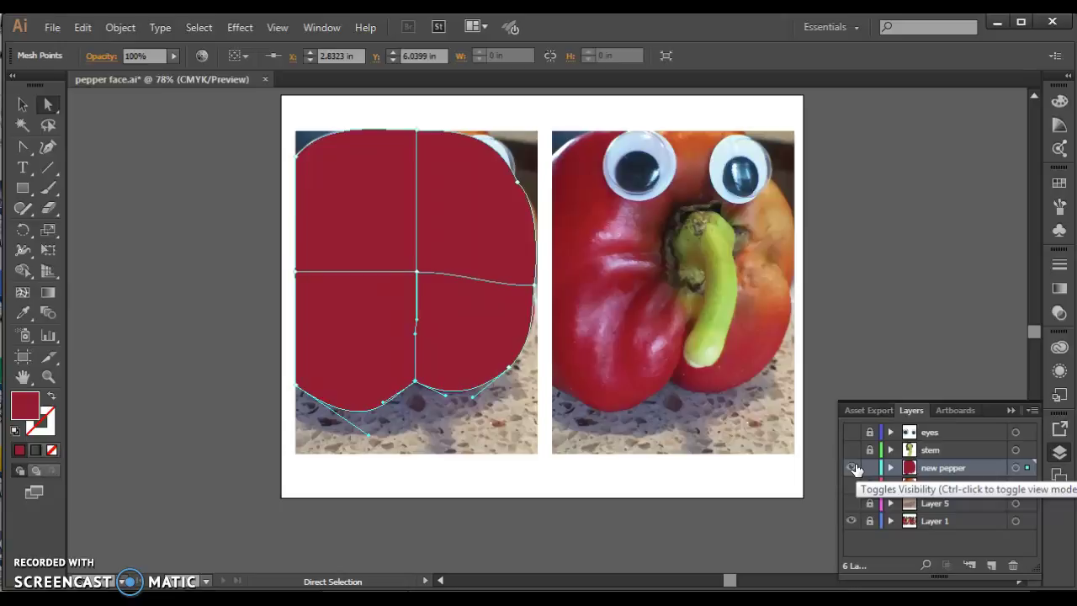
key(ctrl+s)
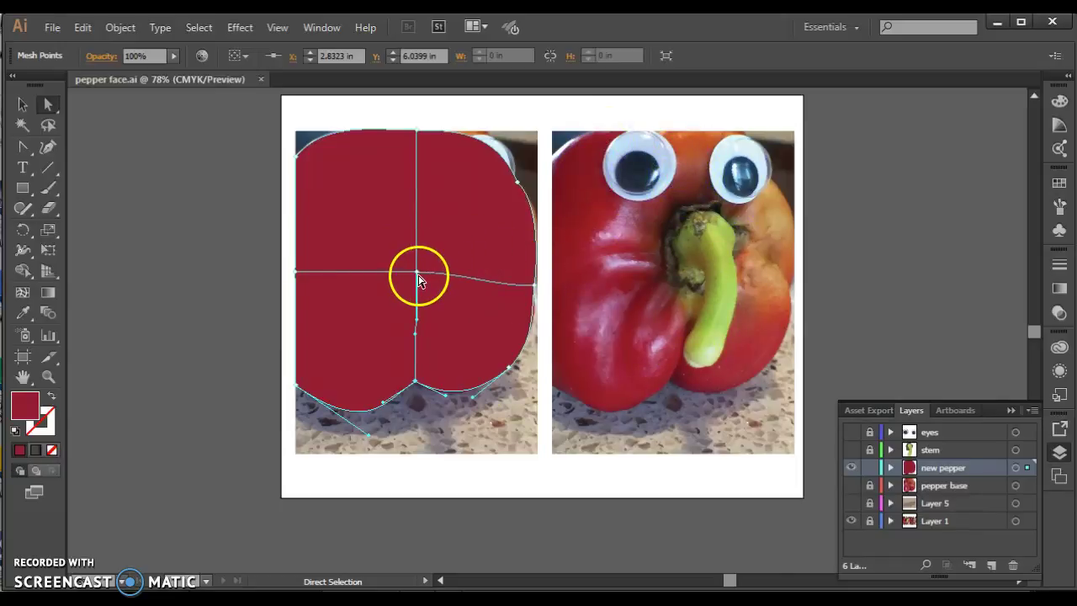
Move the mesh's center point slightly right and curve the lower vertical mesh line with the bottom-middle point's upper handle
drag(421, 276, 429, 272)
drag(416, 340, 433, 355)
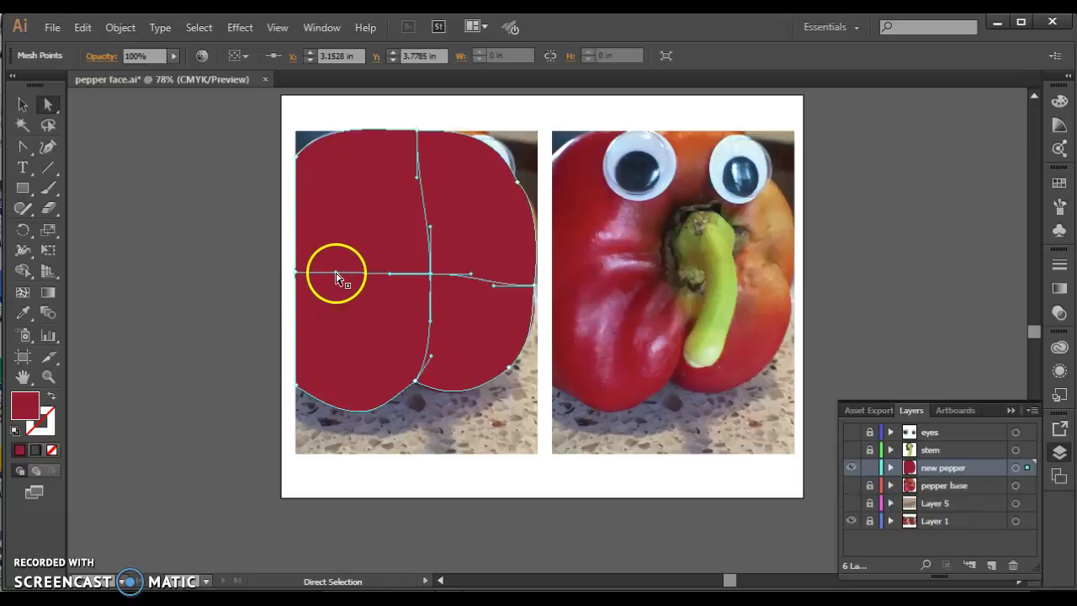
Arch the horizontal mesh line upward over both lobes, using the Anchor Point tool to bend the center point's right handle independently
drag(344, 262, 342, 243)
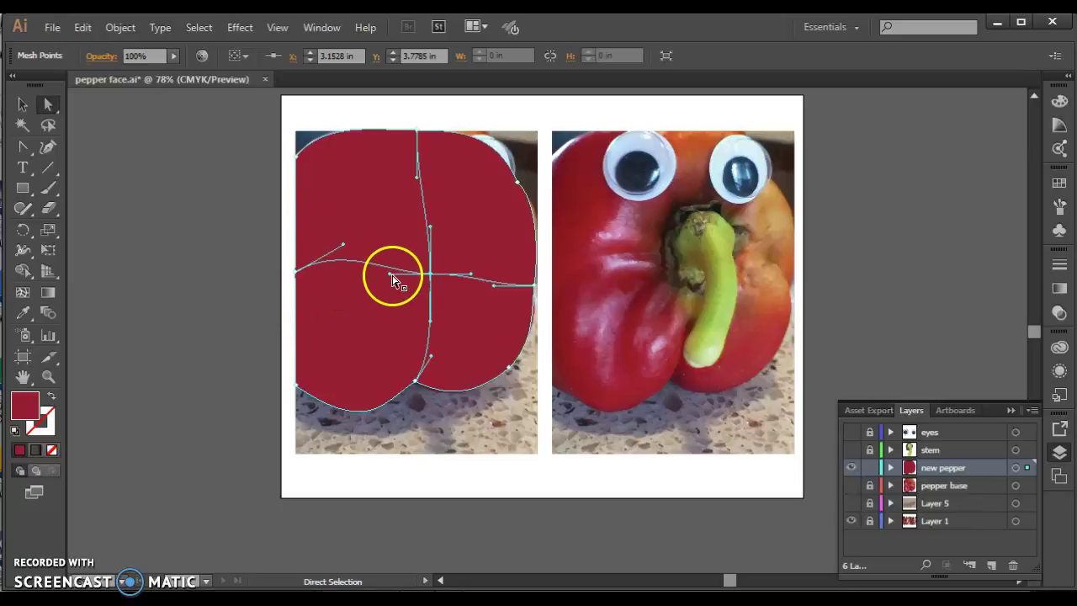
drag(391, 273, 399, 256)
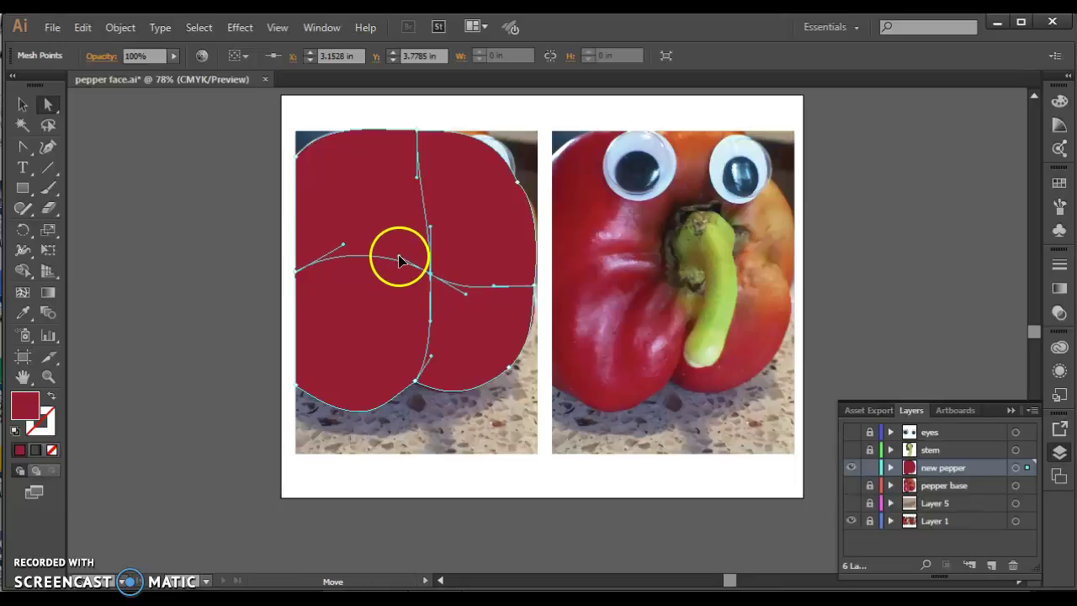
drag(500, 293, 499, 299)
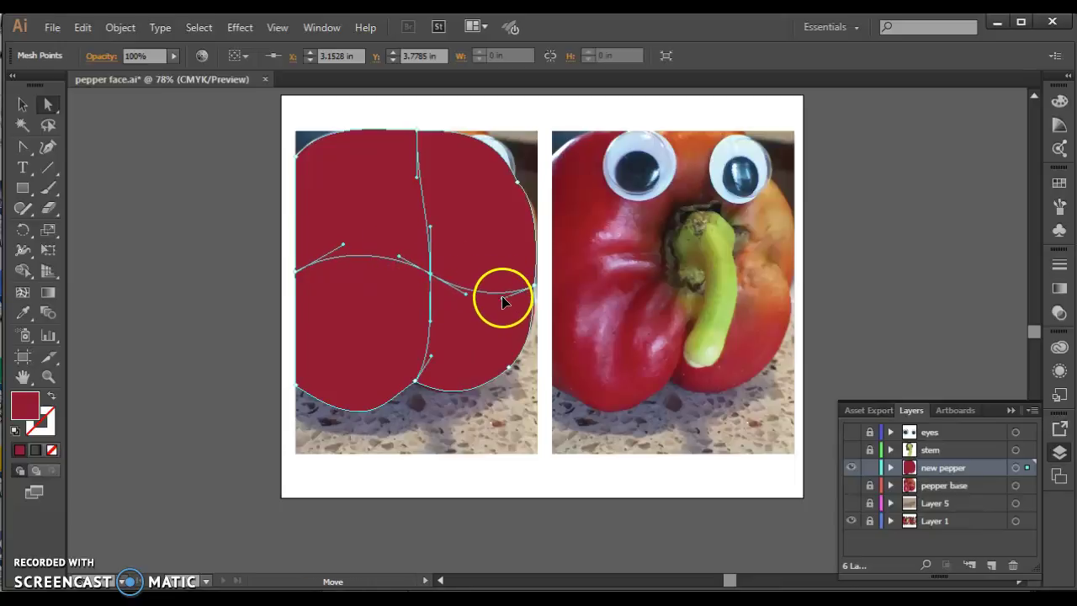
drag(511, 248, 507, 247)
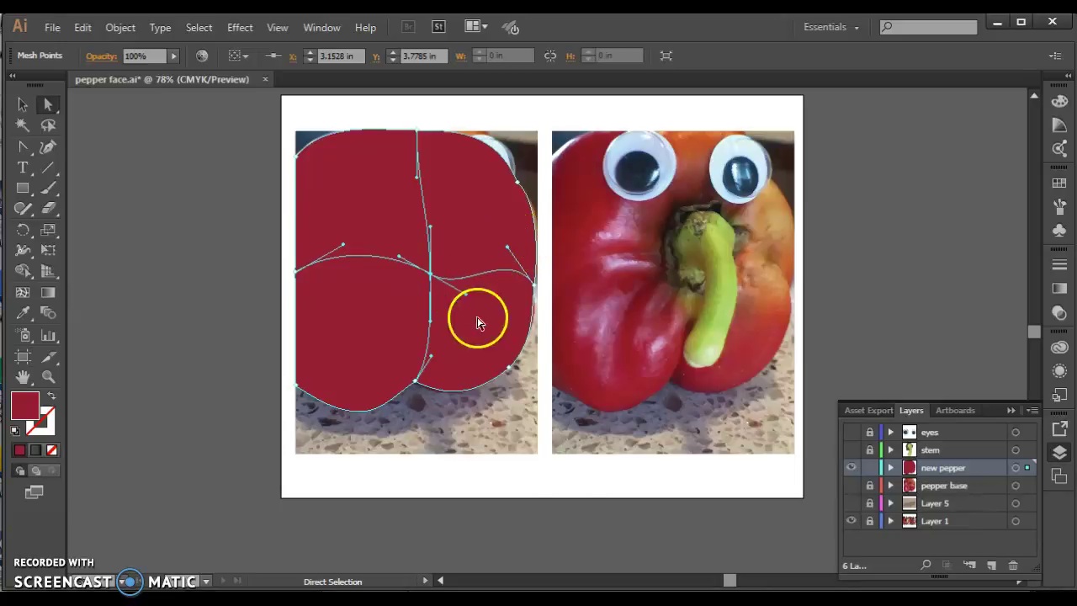
click(25, 146)
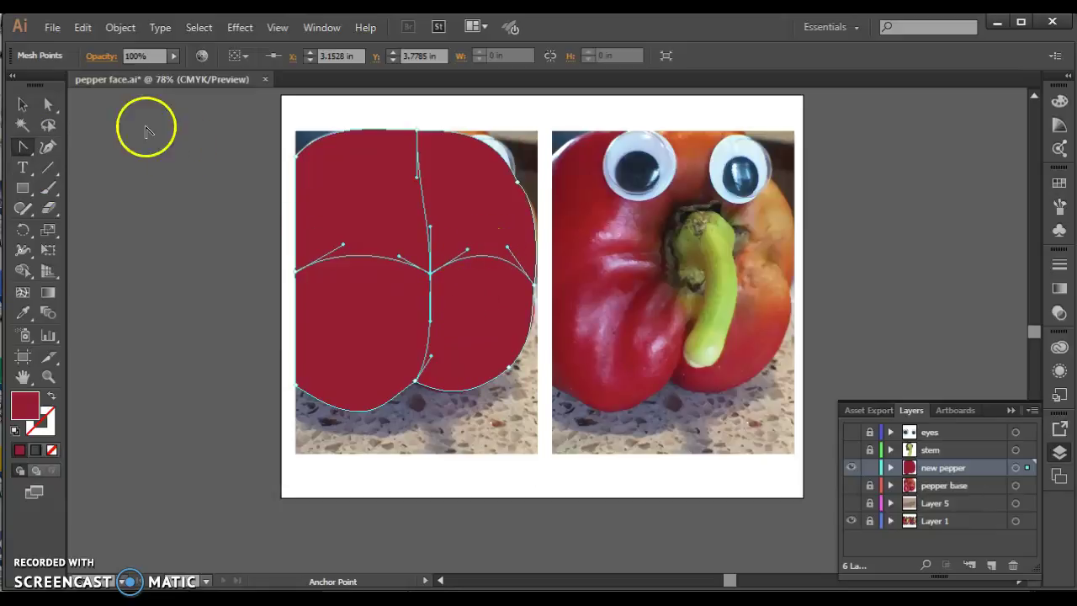
click(38, 105)
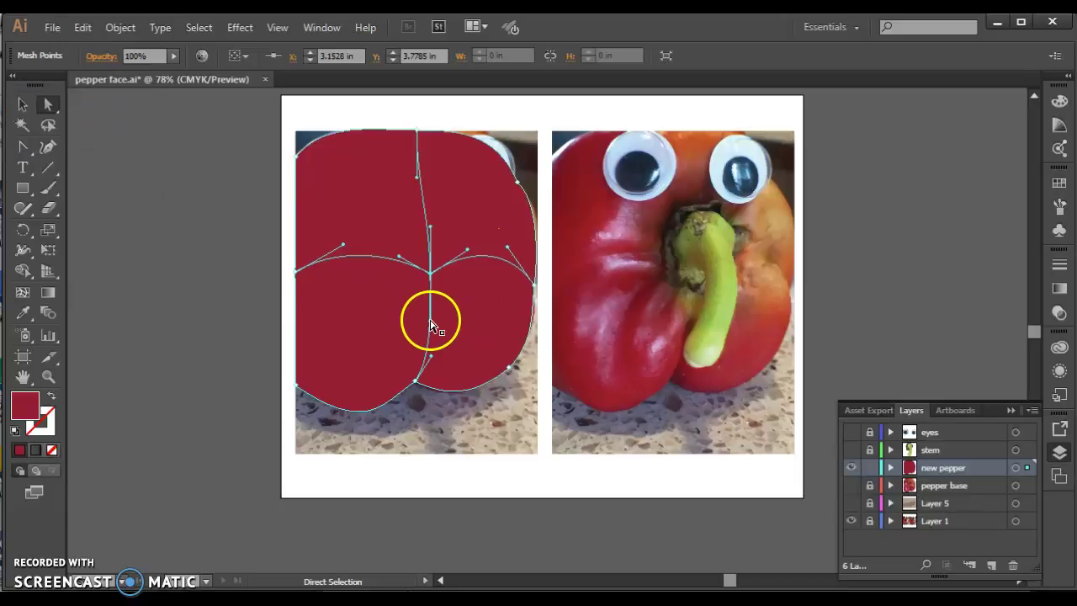
Bow the vertical mesh line to the right above and below the center point by adjusting its handles and the top-middle handle
drag(437, 319, 439, 329)
click(84, 109)
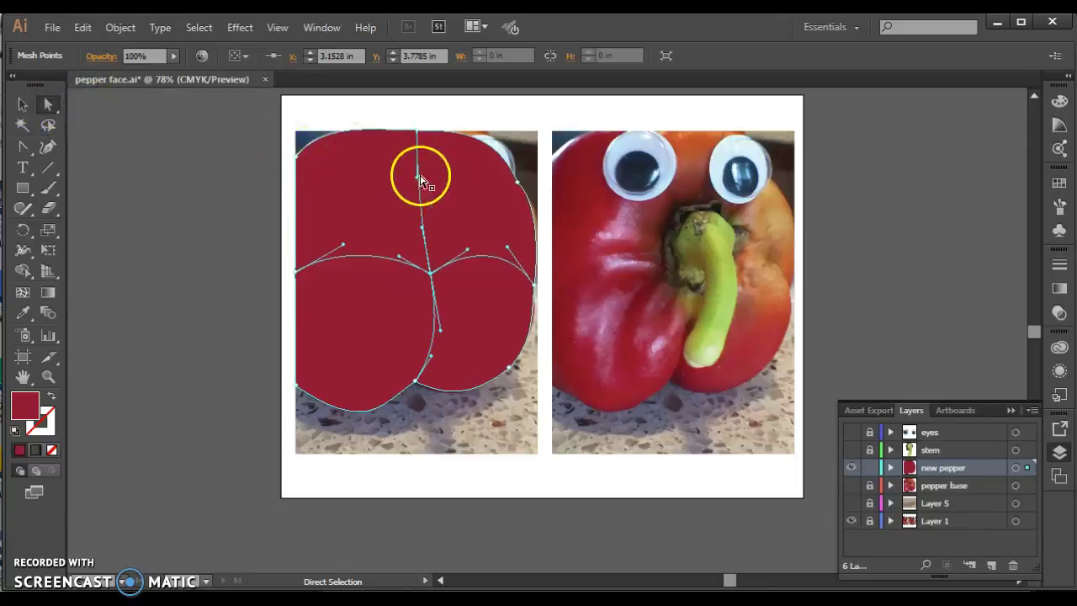
drag(416, 181, 469, 163)
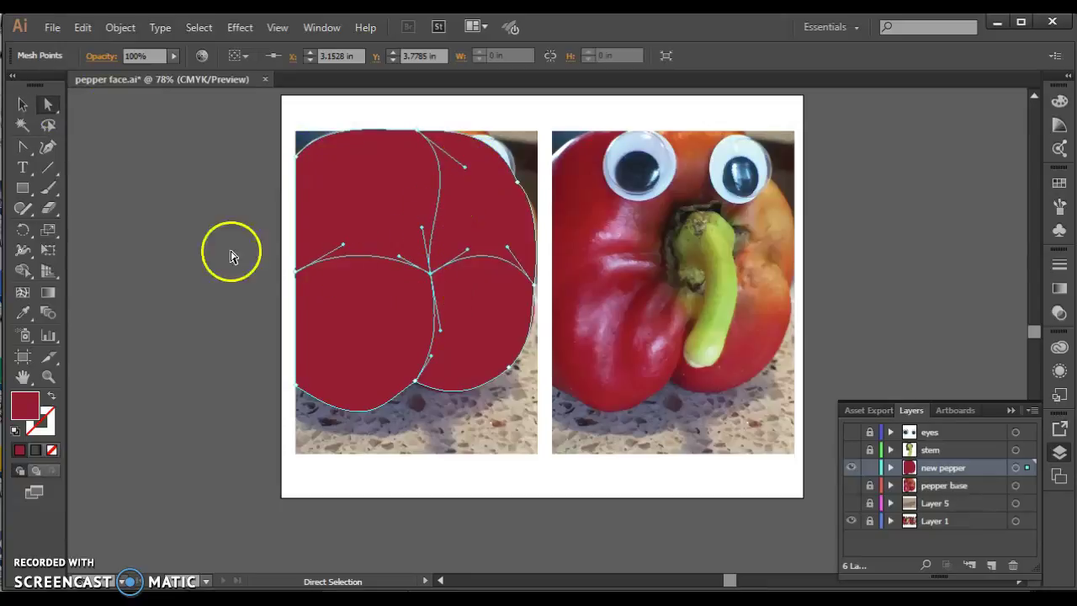
click(24, 147)
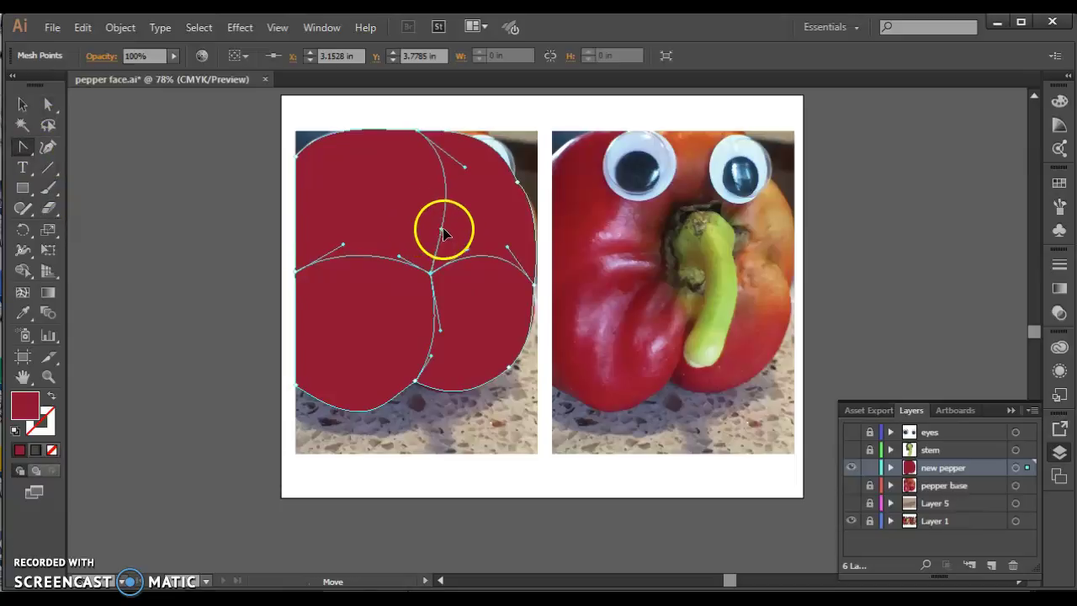
drag(455, 240, 454, 239)
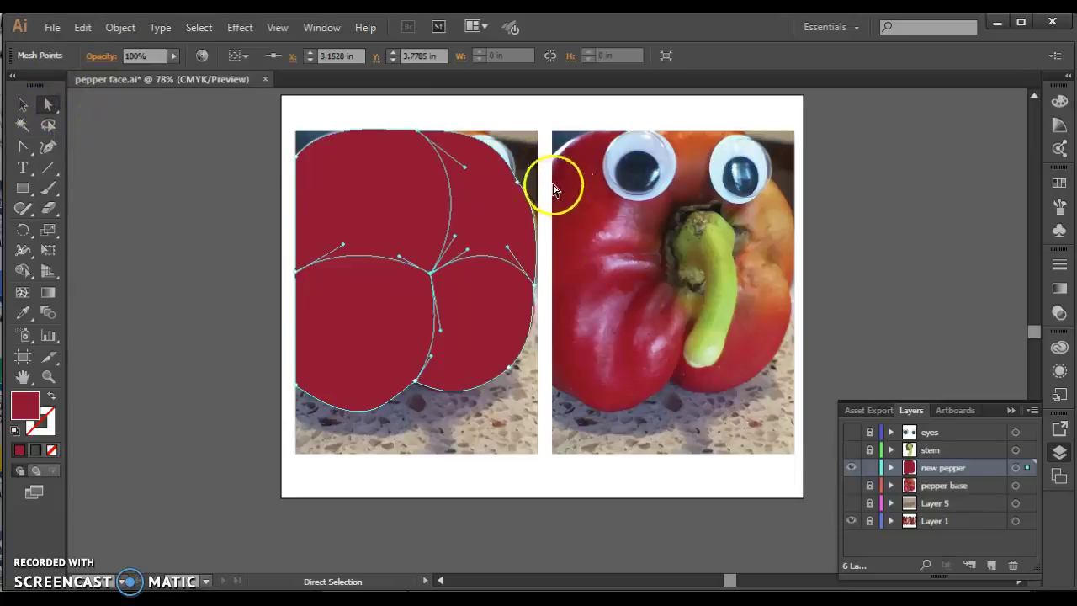
Select the mesh's upper-right corner point and color it with the light orange sampled from the reference pepper's upper-right edge
click(523, 189)
click(516, 180)
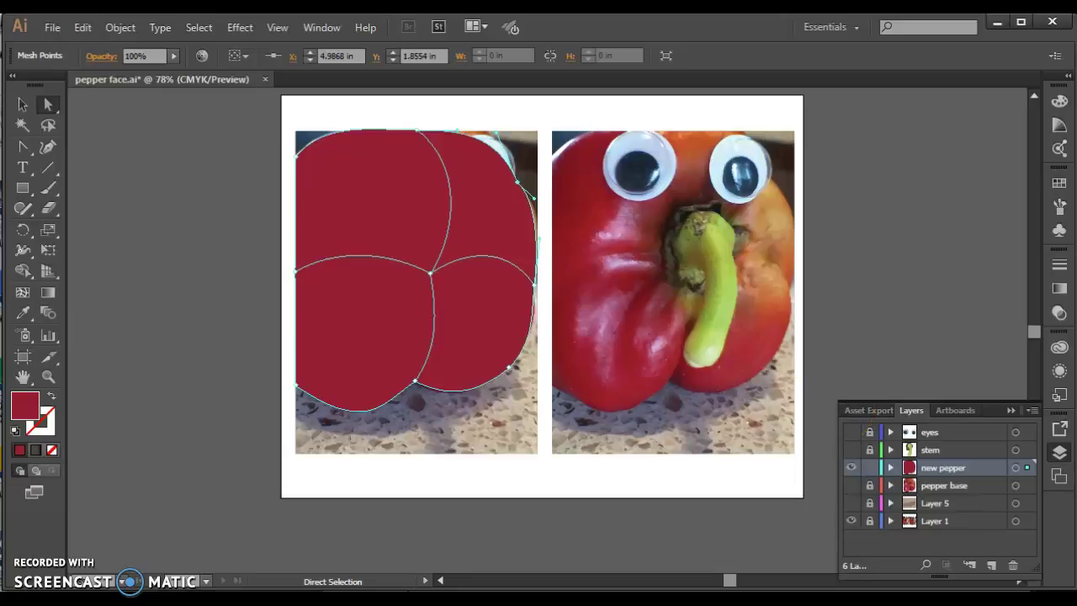
click(23, 318)
click(781, 206)
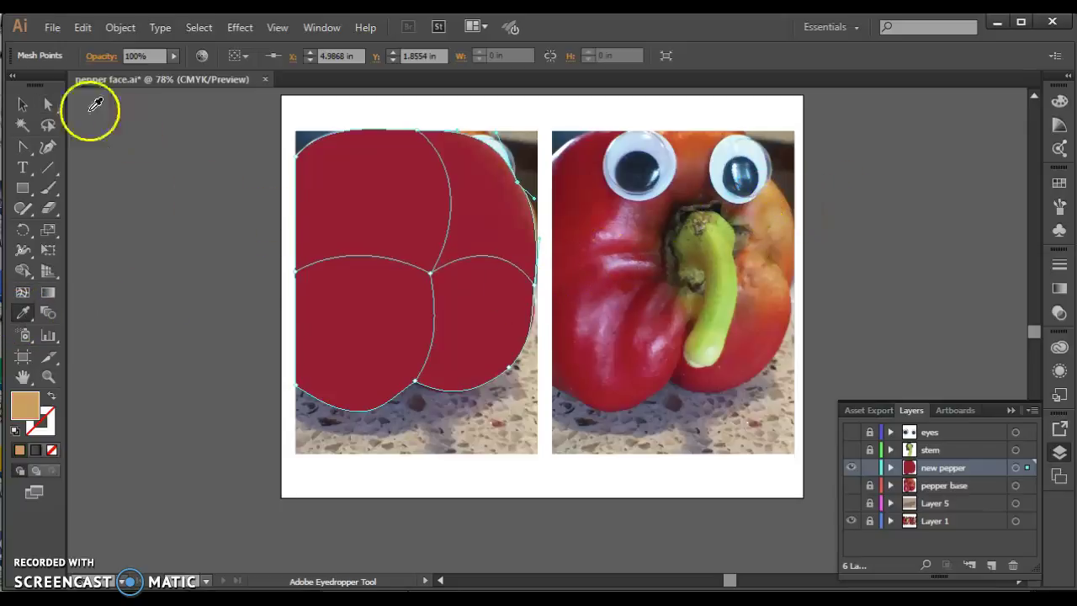
Try to color the mesh's right-middle point with light orange sampled from the reference pepper's right side
click(534, 286)
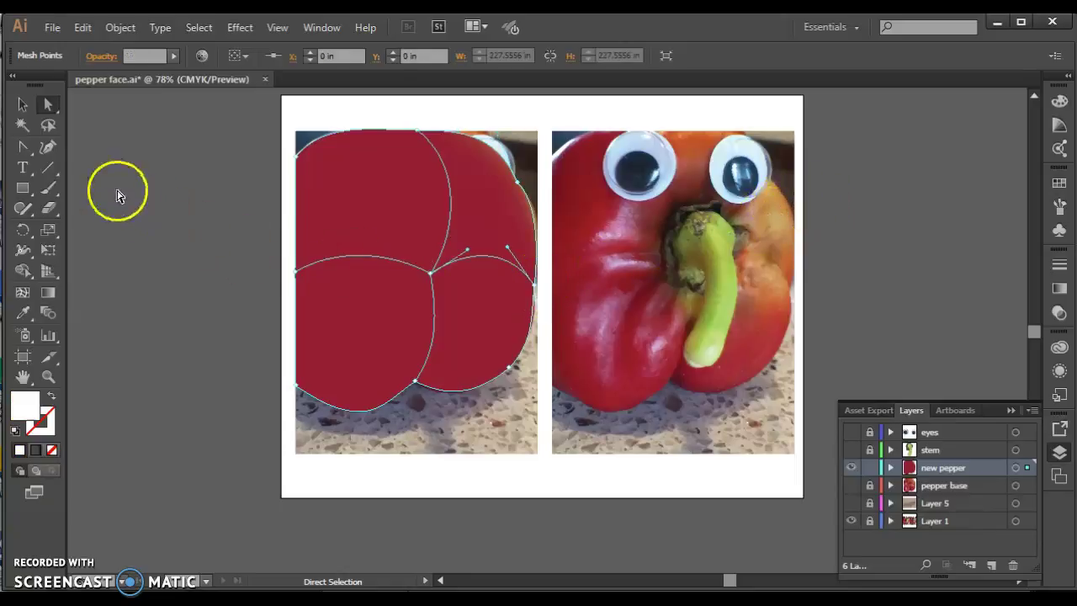
click(23, 312)
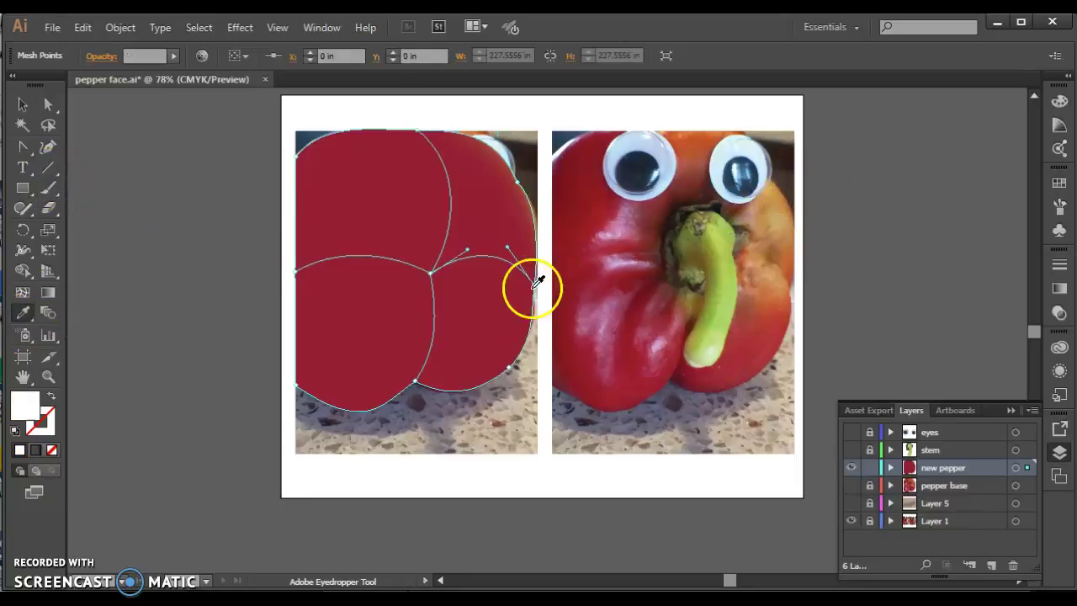
click(781, 225)
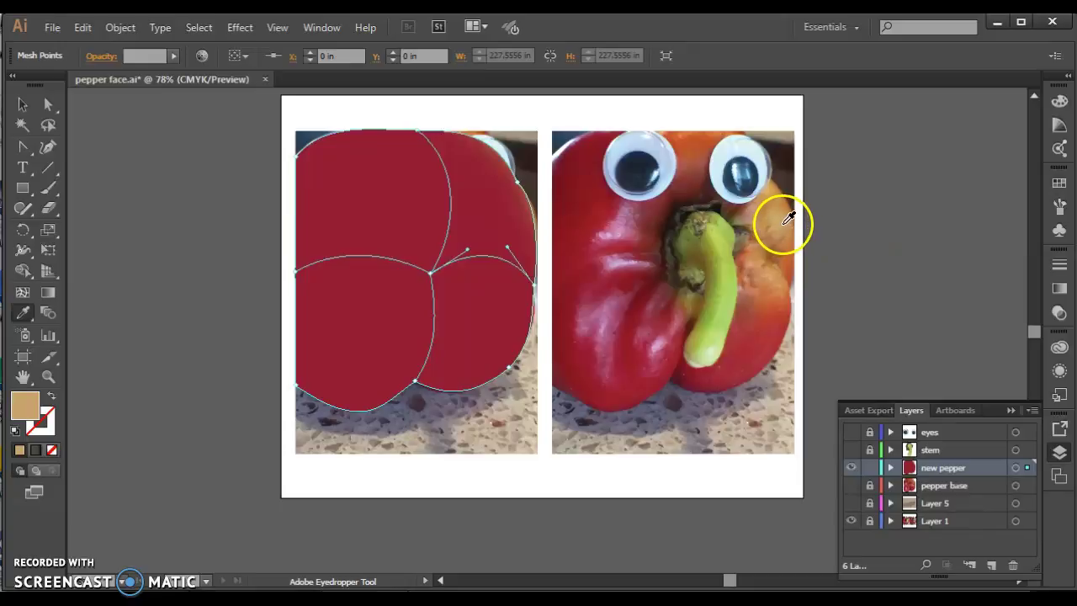
click(787, 224)
click(53, 107)
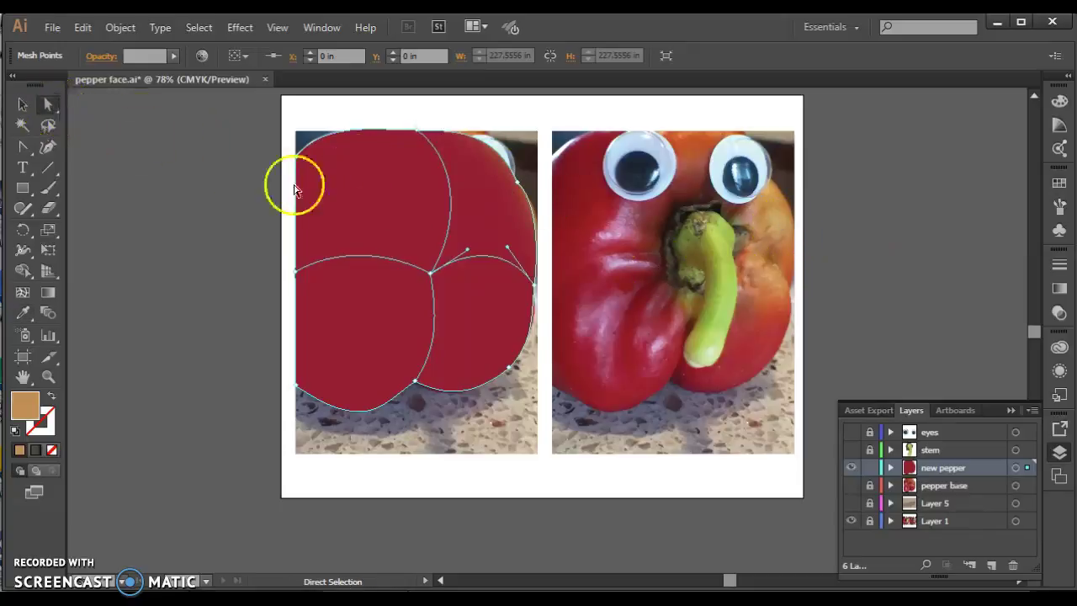
Color the mesh's right-middle edge point with the light orange sampled from the reference pepper's right side
click(532, 286)
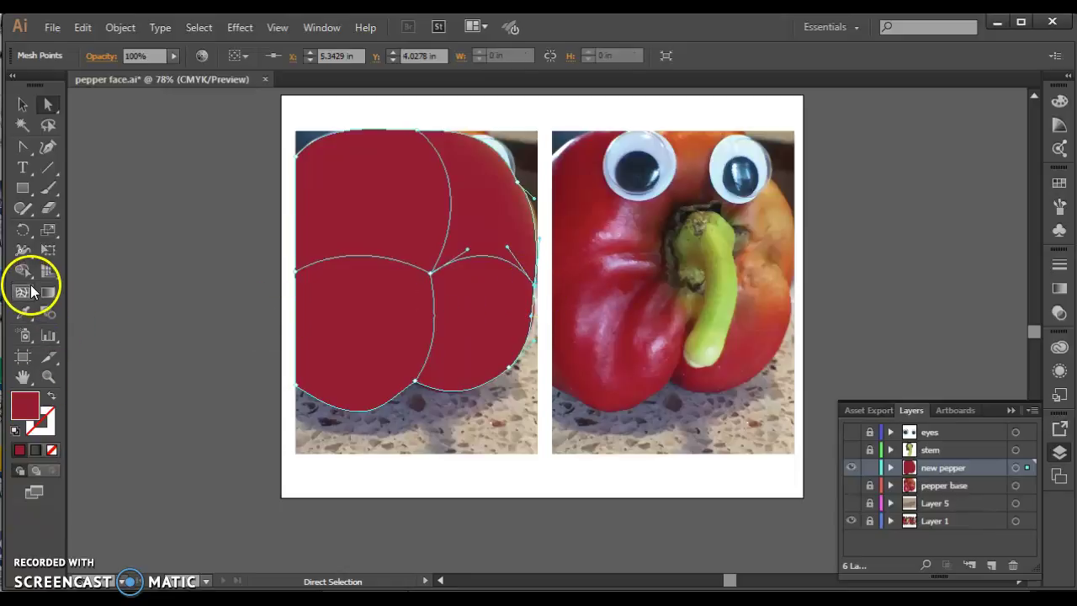
click(22, 313)
click(784, 223)
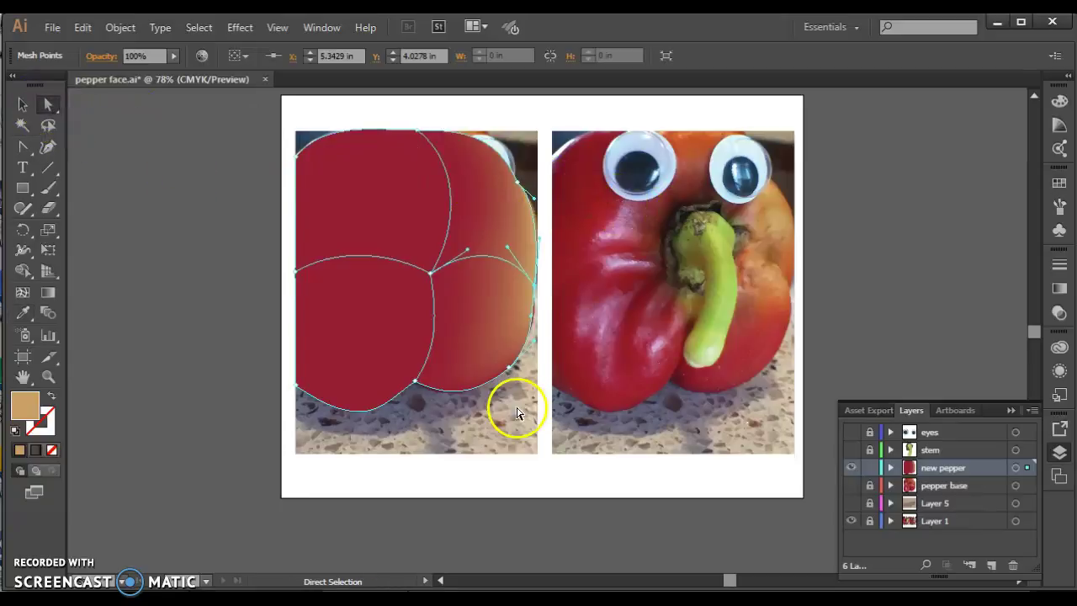
Color the mesh point at the bottom notch between the lobes with the dark red sampled from the same notch in the reference photo
click(415, 384)
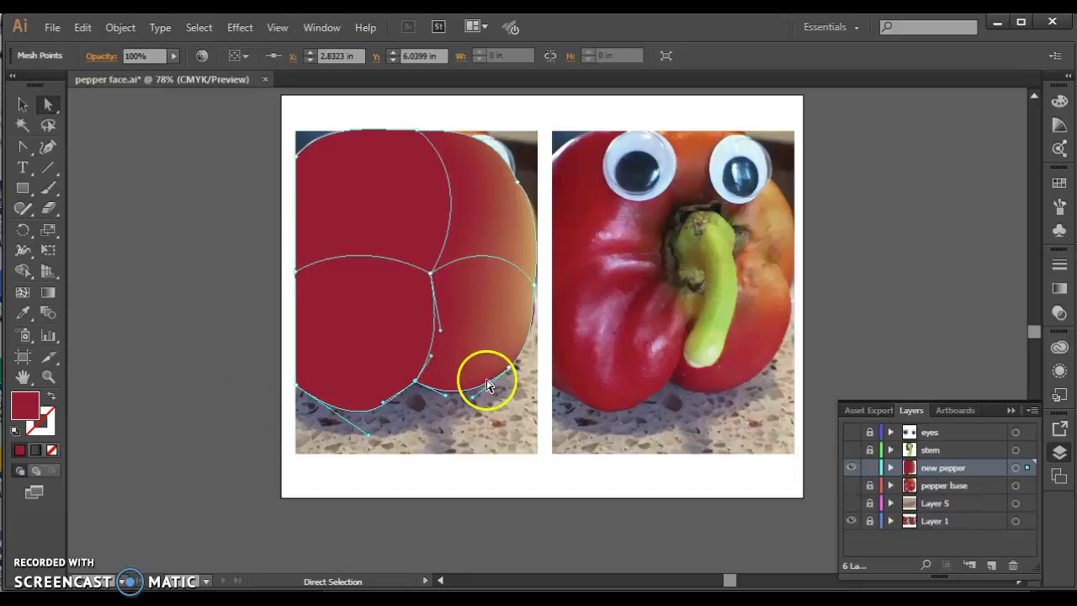
click(23, 317)
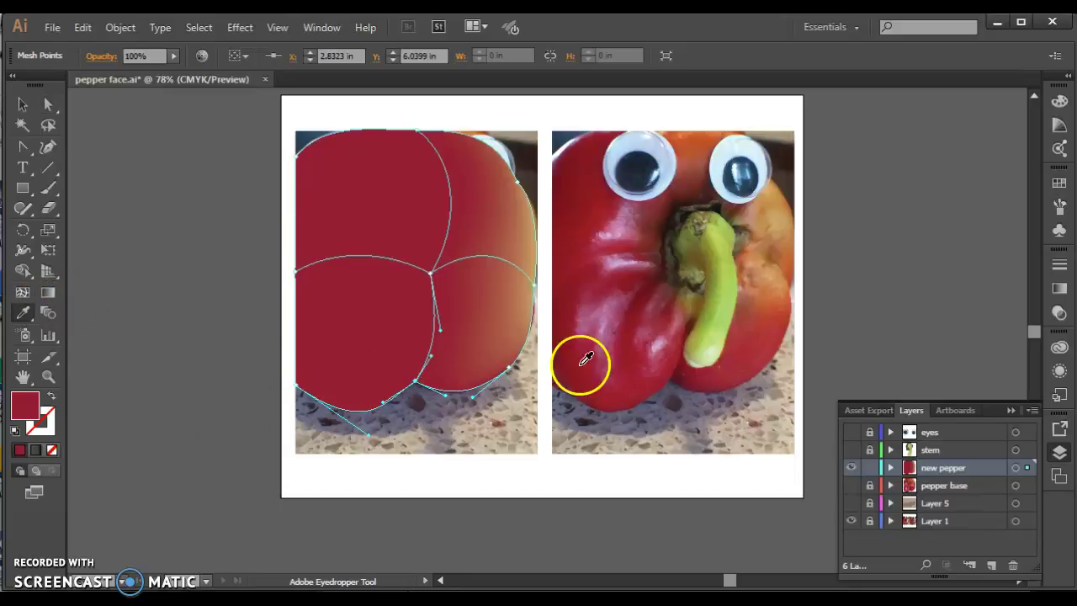
click(684, 386)
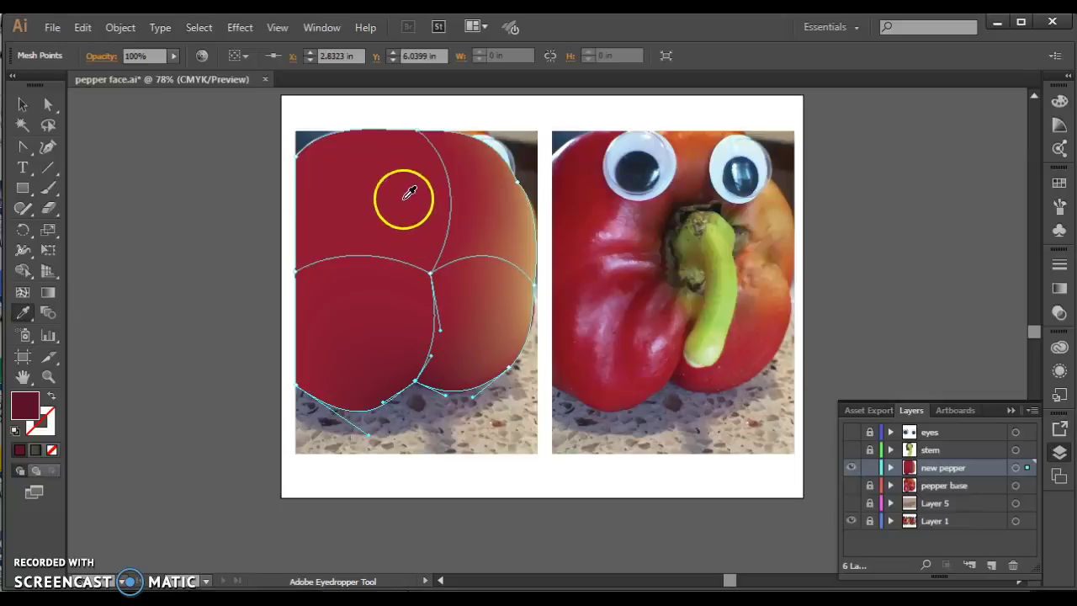
Select the mesh's upper-left corner point and color it with the red sampled beside the reference pepper's left eye
click(23, 105)
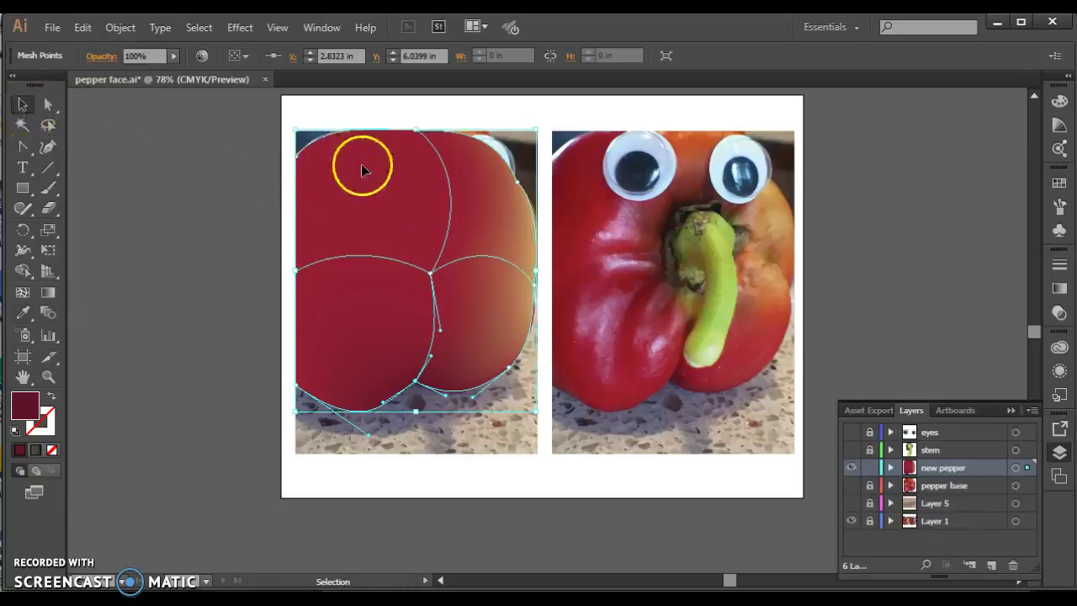
click(46, 110)
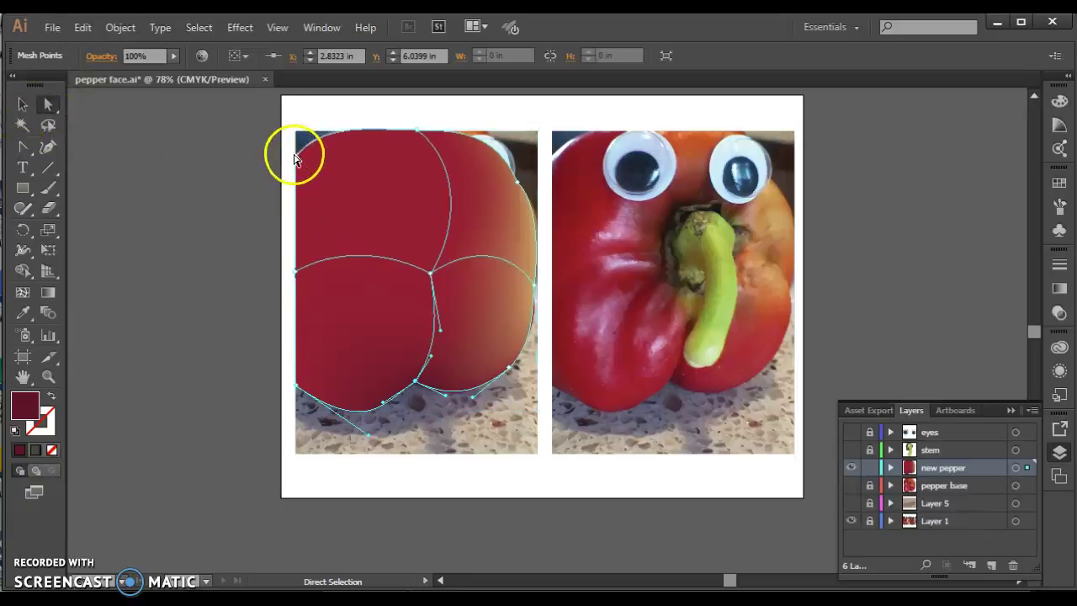
click(297, 159)
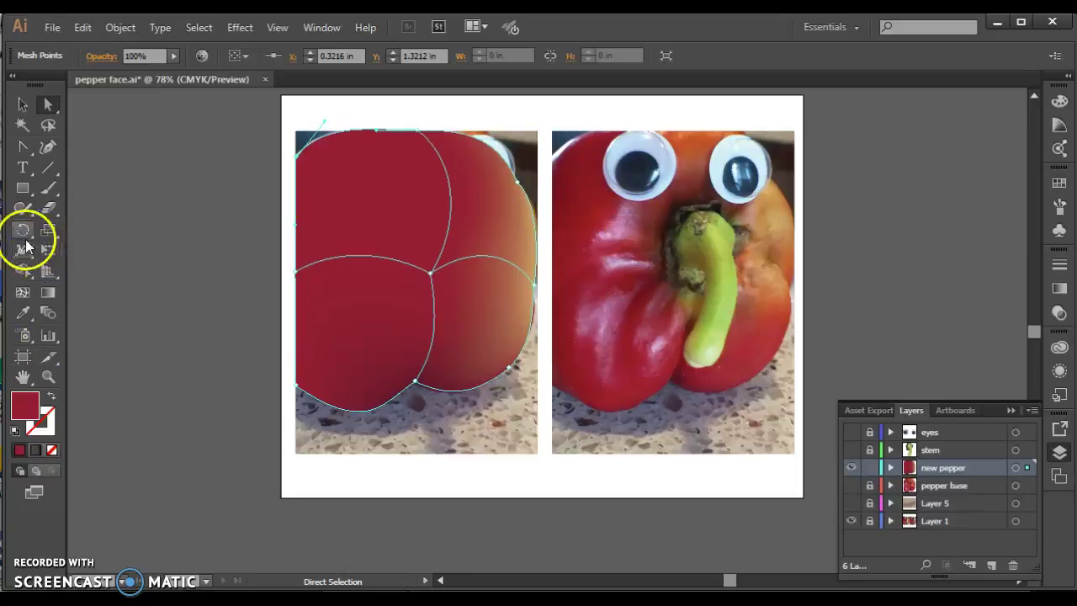
click(23, 314)
click(579, 164)
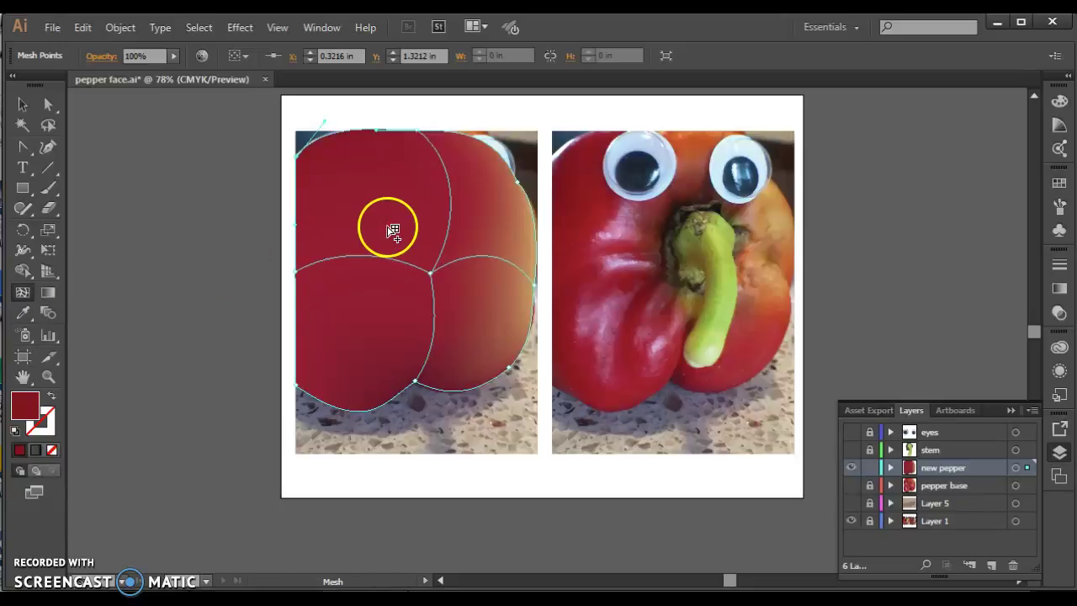
Add two mesh points below and above the horizontal line left of center, and color the lower one with pale pink sampled from the reference highlight
click(403, 276)
drag(401, 262, 405, 242)
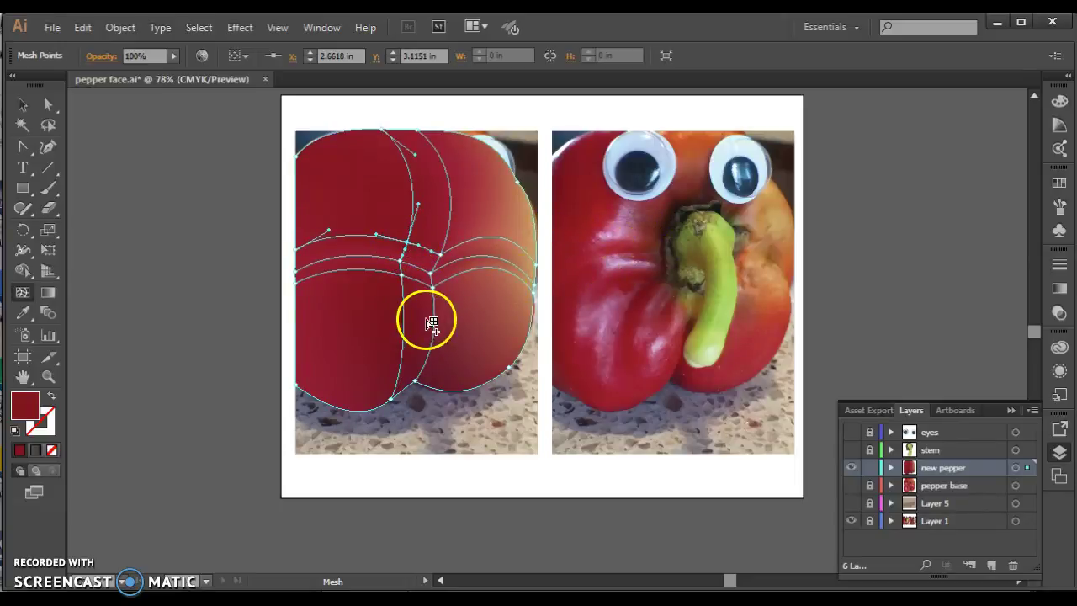
click(49, 106)
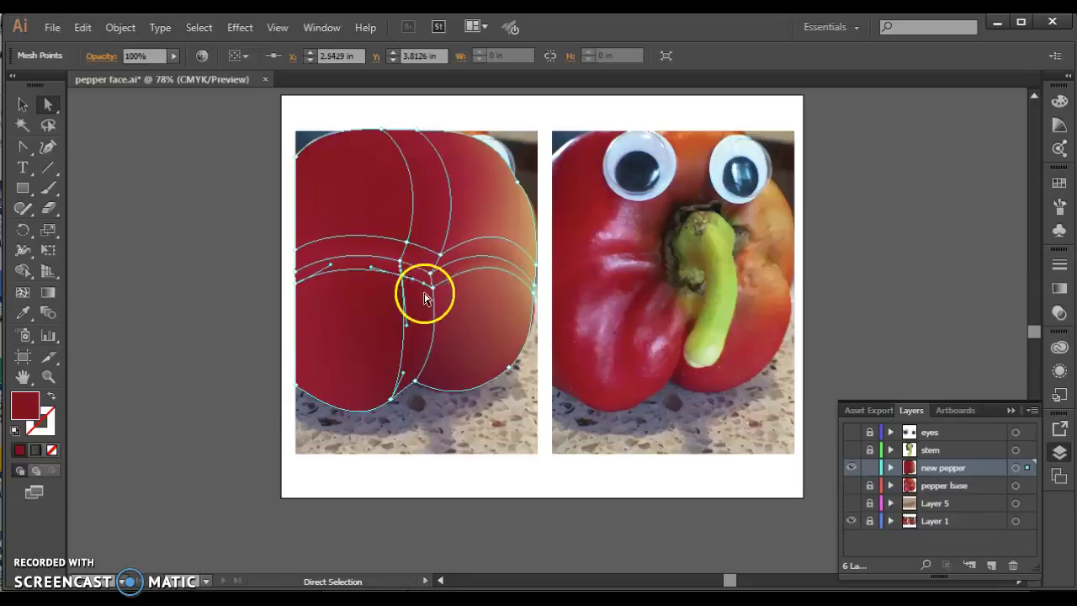
click(24, 314)
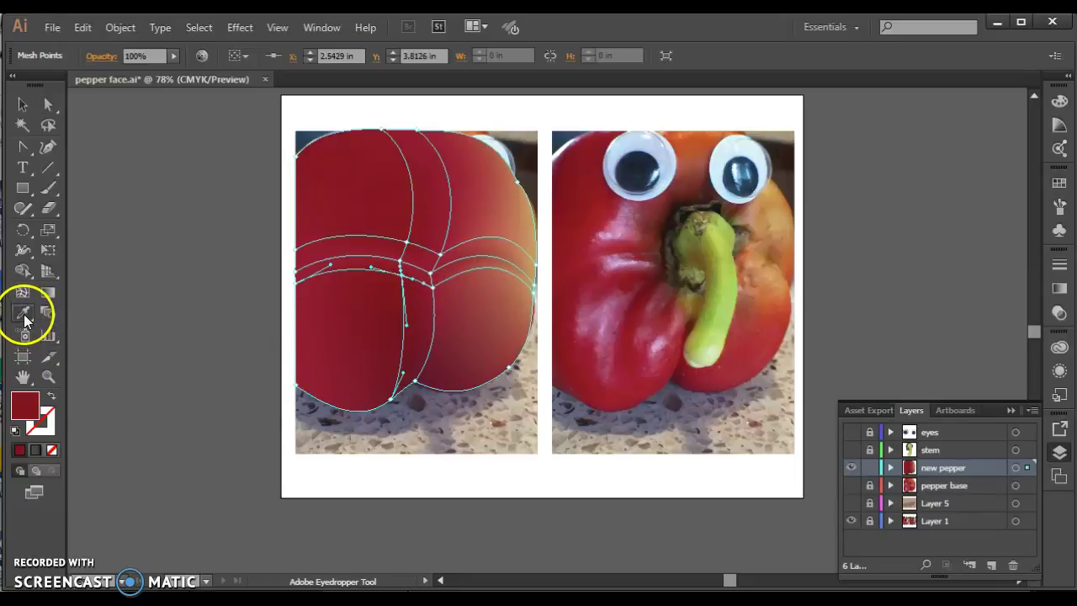
click(641, 258)
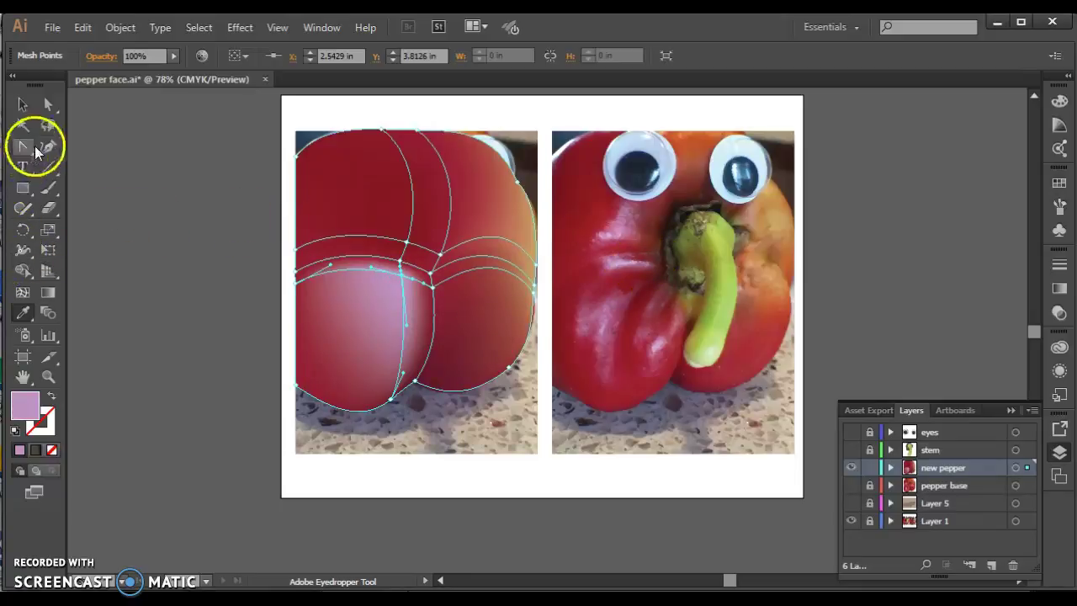
Add a mesh point inside the lower-left lobe's pink area and color it with dark red sampled from the reference pepper beside the stem
click(25, 293)
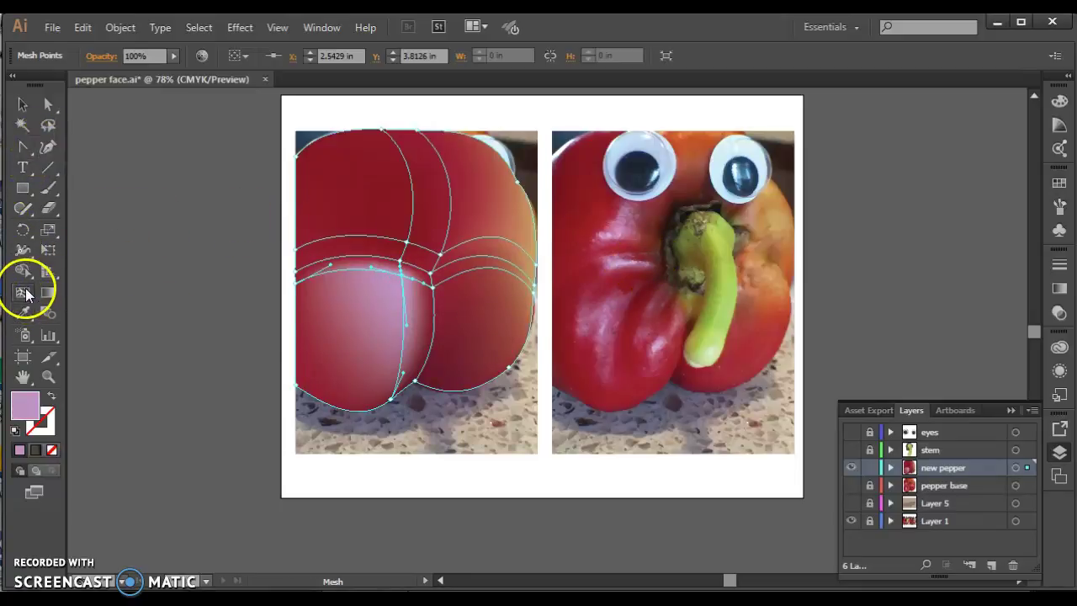
click(377, 308)
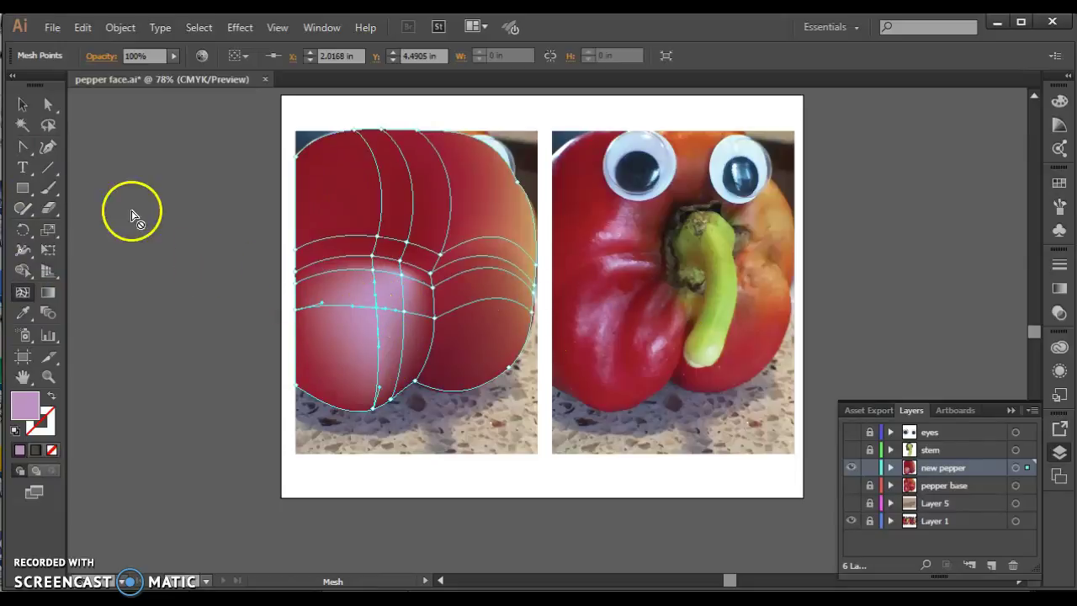
click(23, 313)
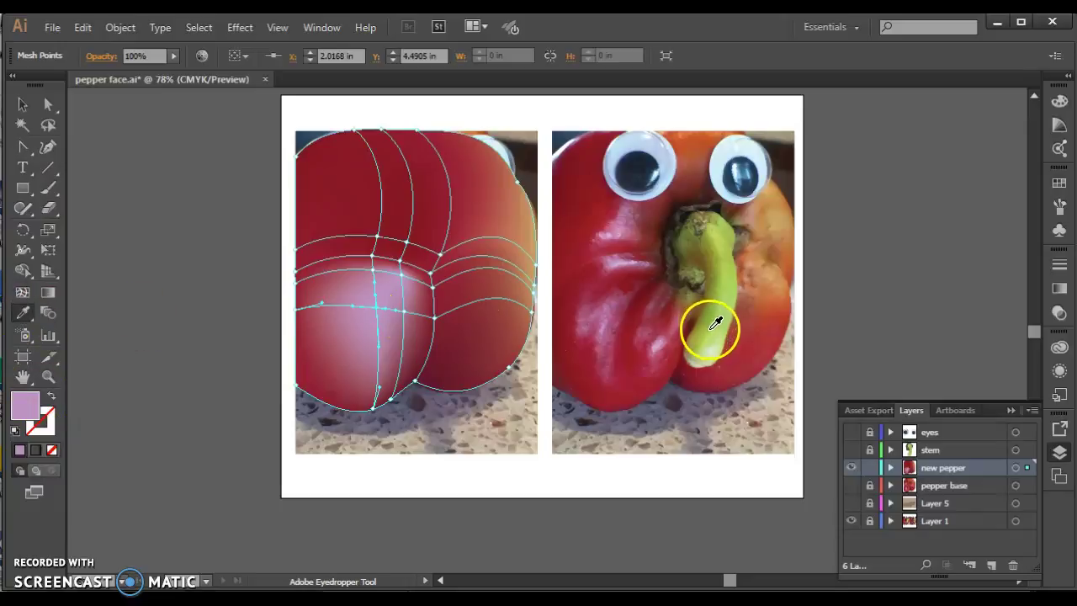
click(649, 281)
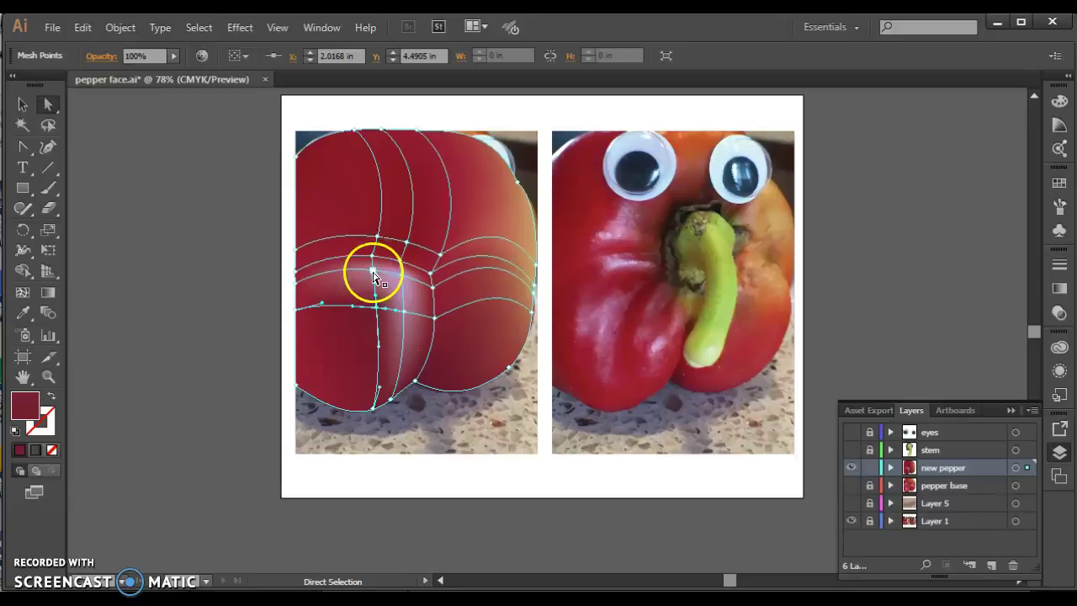
Move the two mesh points along the lower-left lobe's top highlight up close to the line above, and deselect the mesh
drag(374, 276, 375, 267)
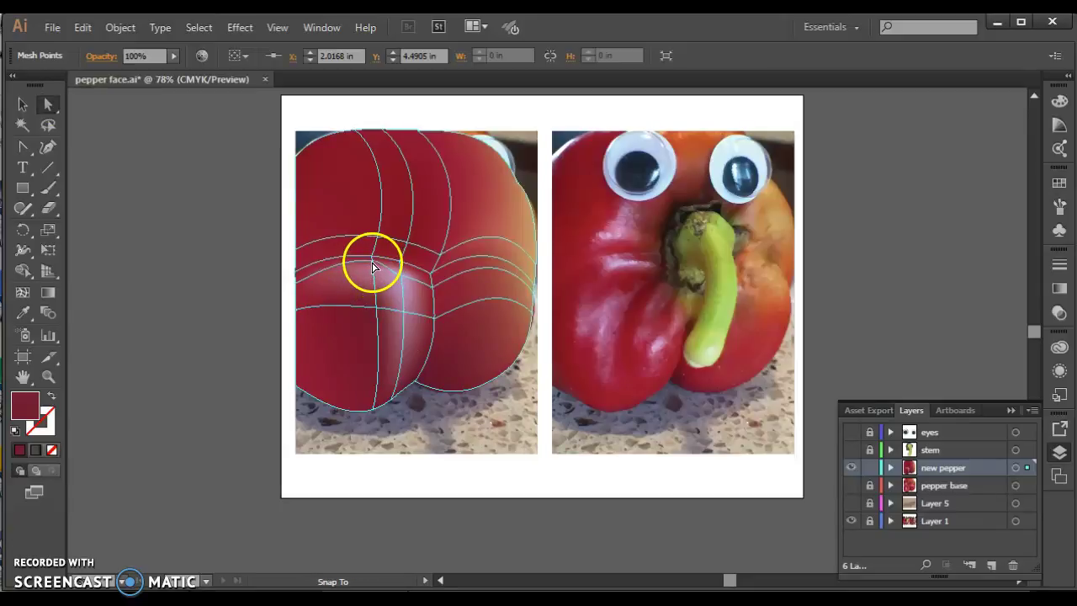
click(402, 278)
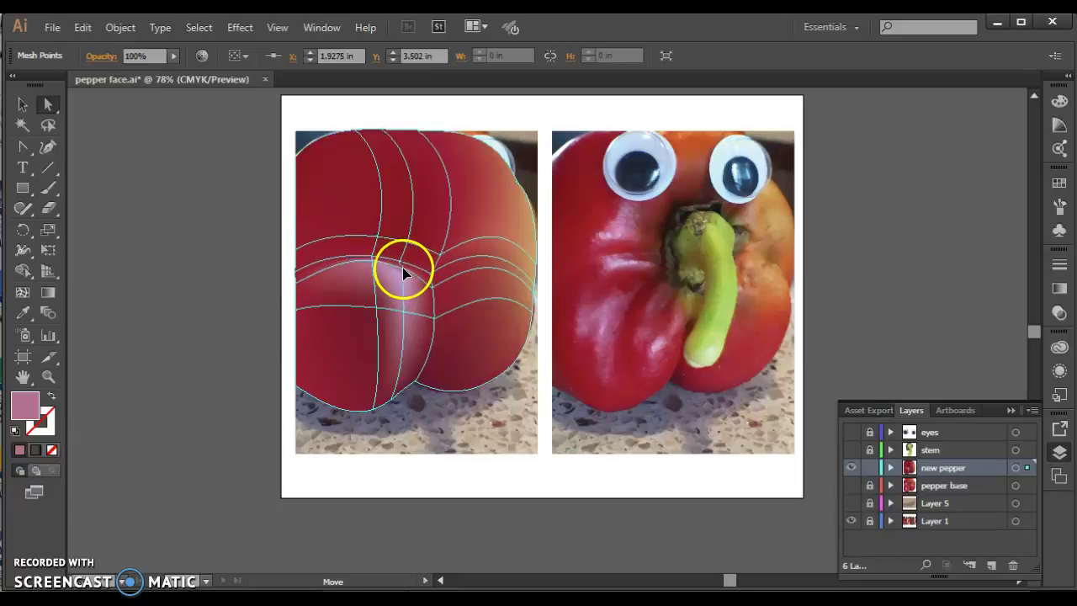
click(164, 263)
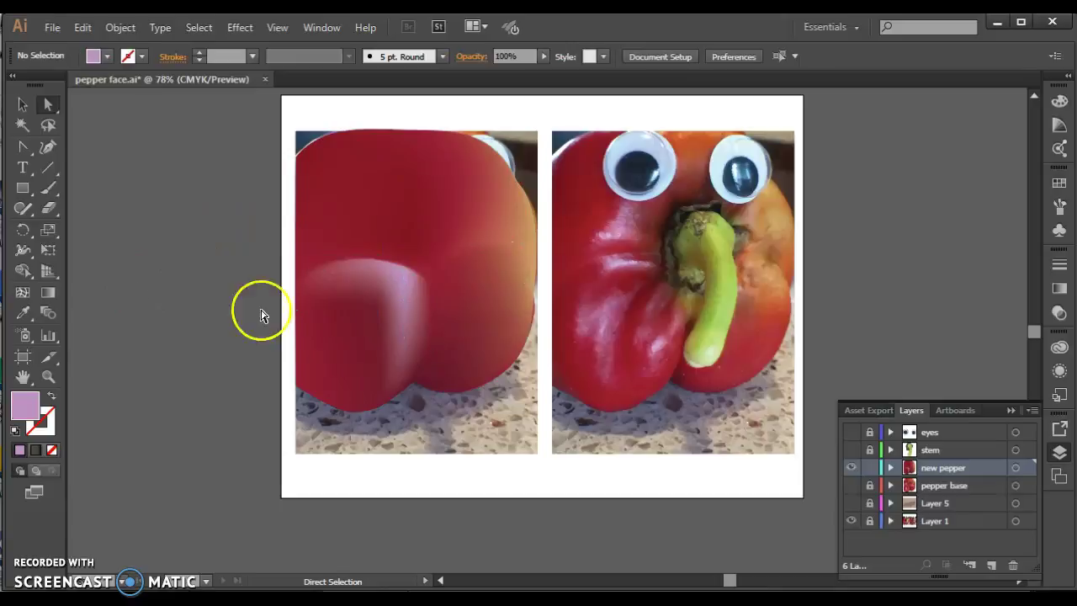
Shift the lower-left lobe's two inner mesh points to the left, widening the red area's distance from the right edge
click(383, 301)
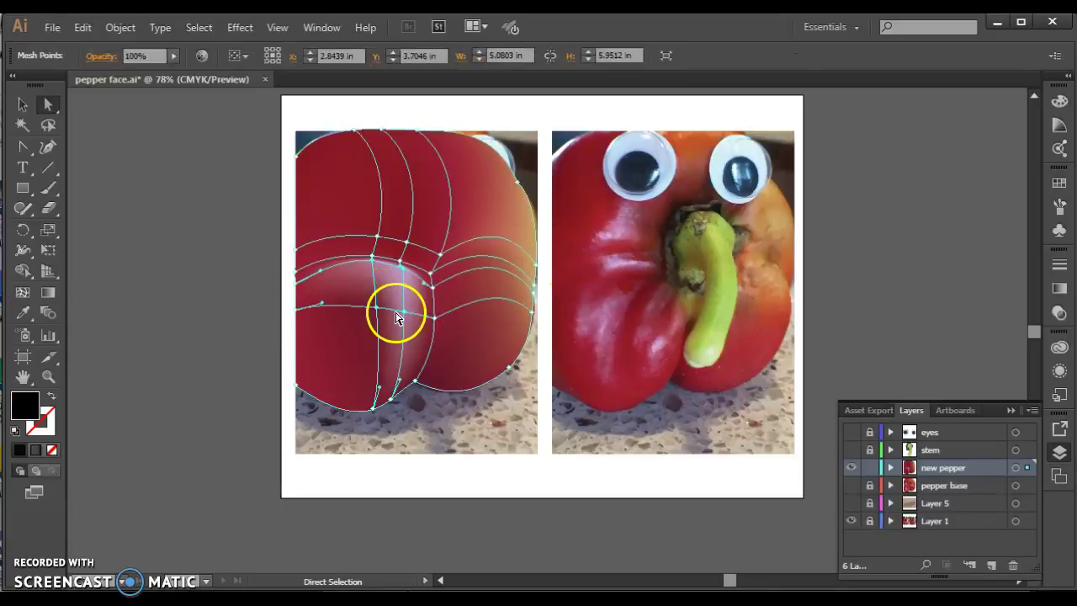
click(376, 308)
mouse_move(376, 310)
mouse_down()
mouse_move(353, 312)
mouse_move(374, 312)
mouse_move(362, 313)
mouse_move(371, 322)
mouse_move(375, 306)
mouse_move(345, 313)
mouse_move(337, 303)
mouse_move(370, 313)
mouse_up()
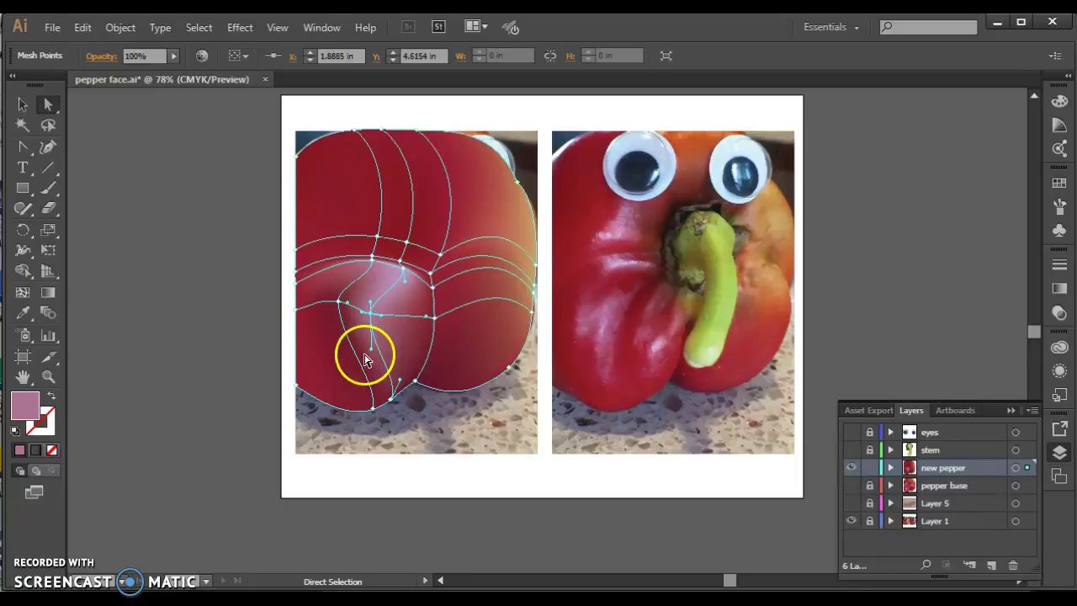
Bow the lower-left lobe's left inner vertical line outward to the left by adjusting the handles of its bottom and inner points
click(376, 403)
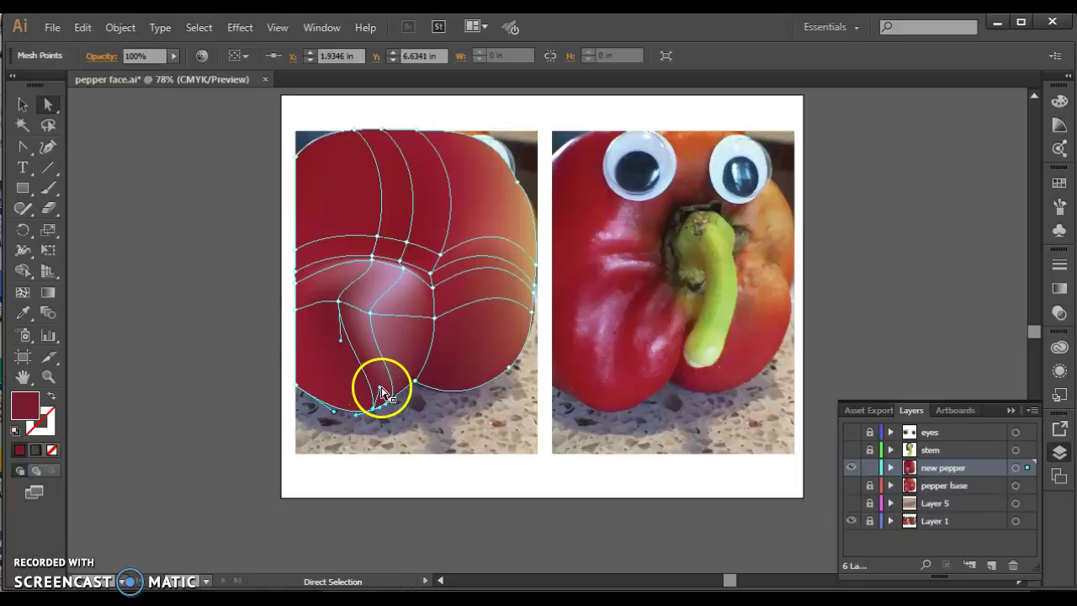
drag(379, 390, 325, 374)
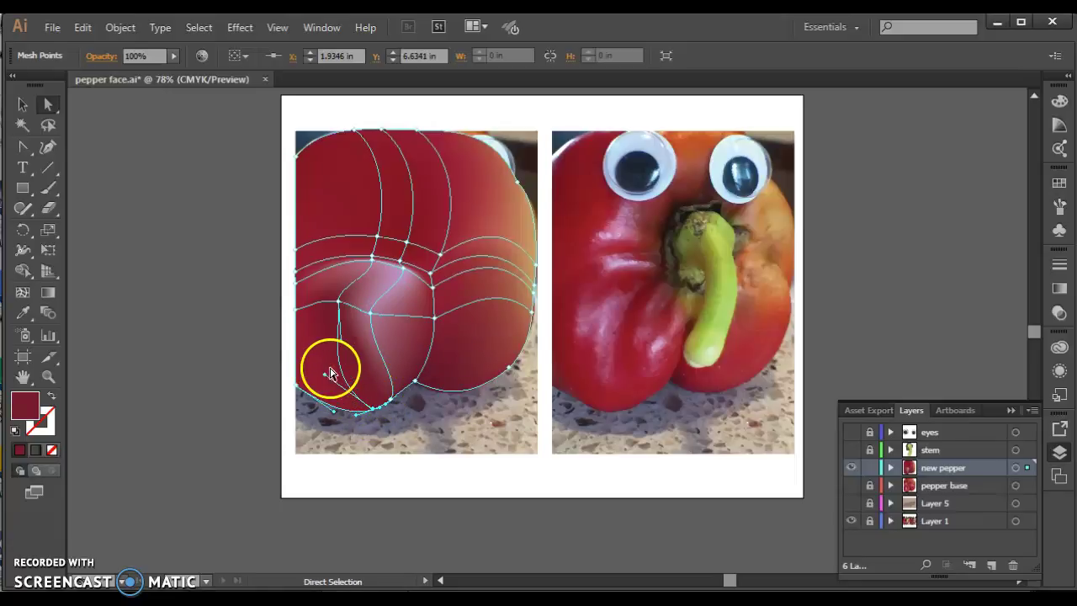
key(ctrl+shift+a)
click(366, 339)
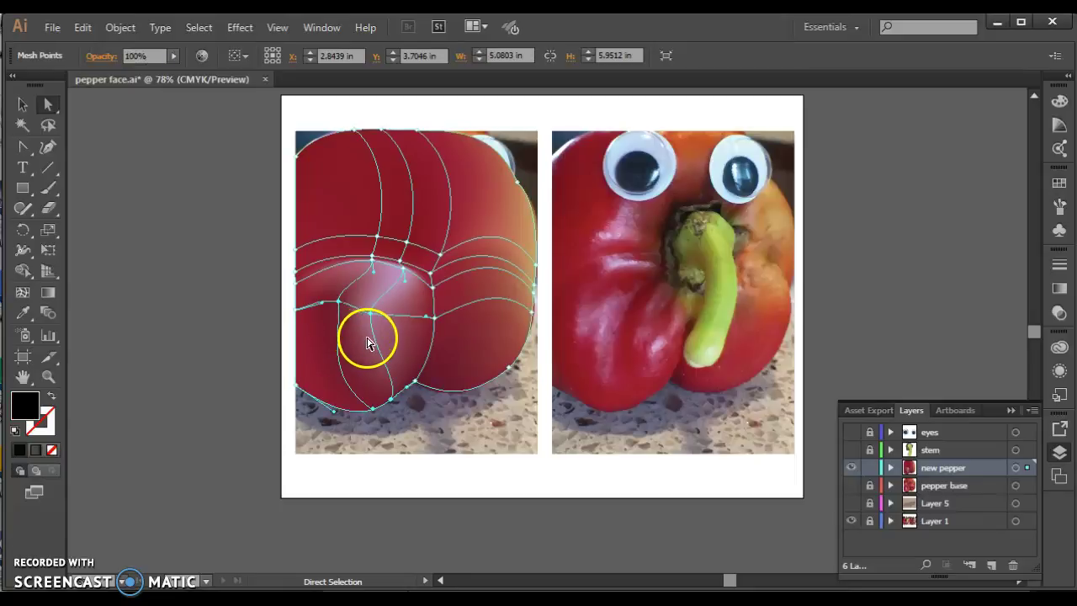
click(337, 300)
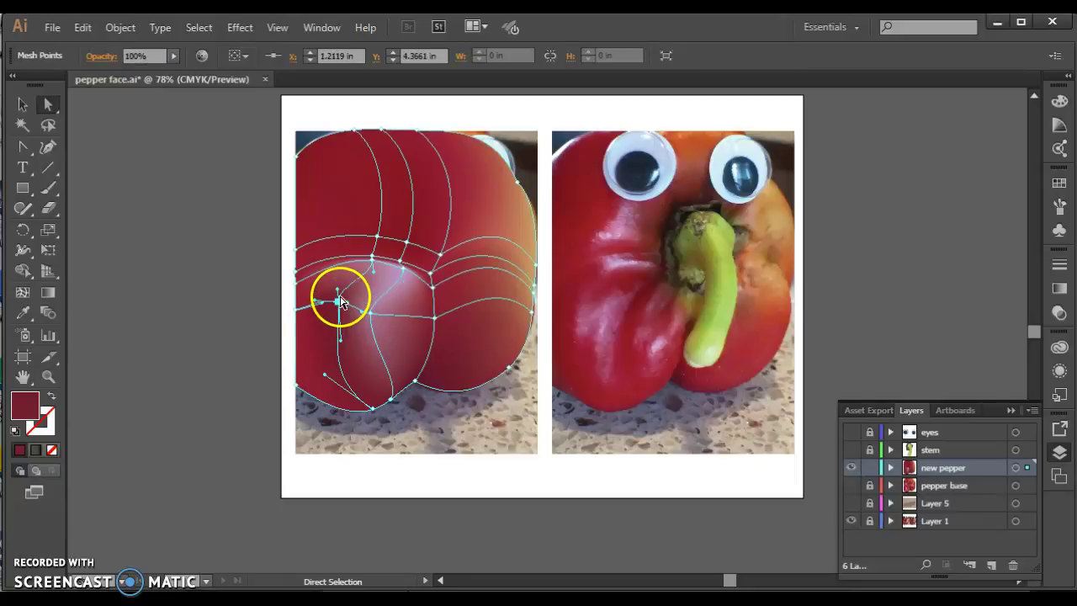
drag(336, 292, 343, 284)
Move the lobe's right inner mesh point down-left, curve its vertical line with the handles, and color the point with red sampled from the reference lobe
click(361, 312)
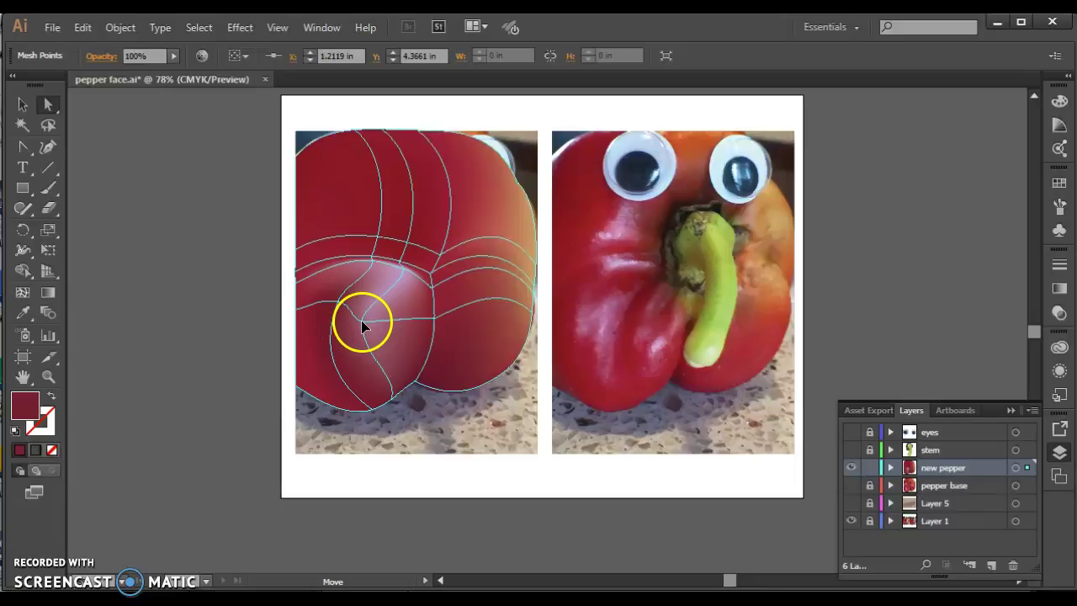
click(363, 319)
drag(401, 383, 365, 380)
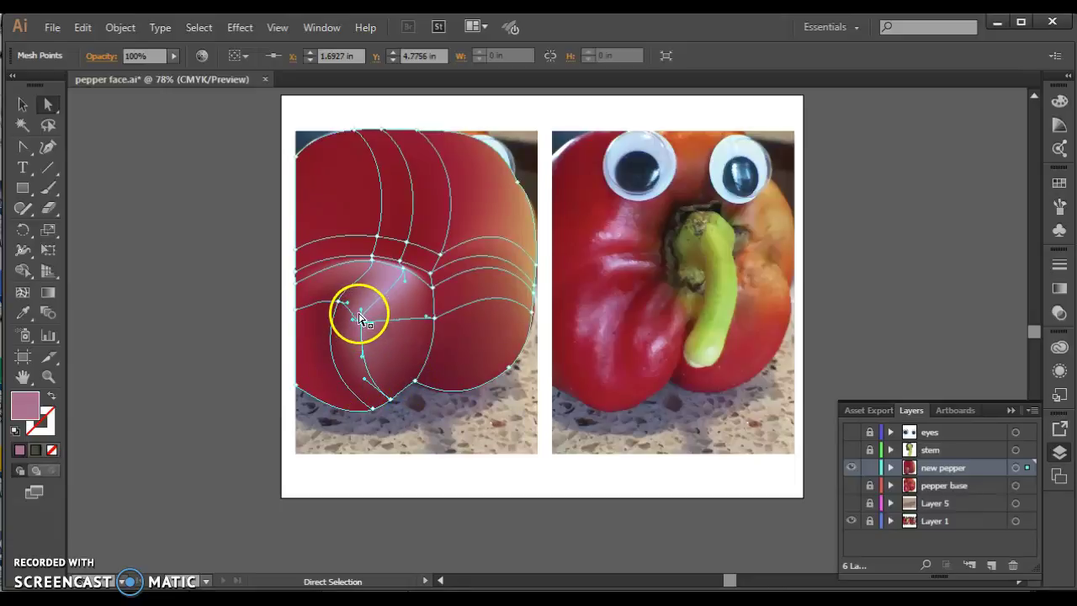
drag(360, 313, 395, 266)
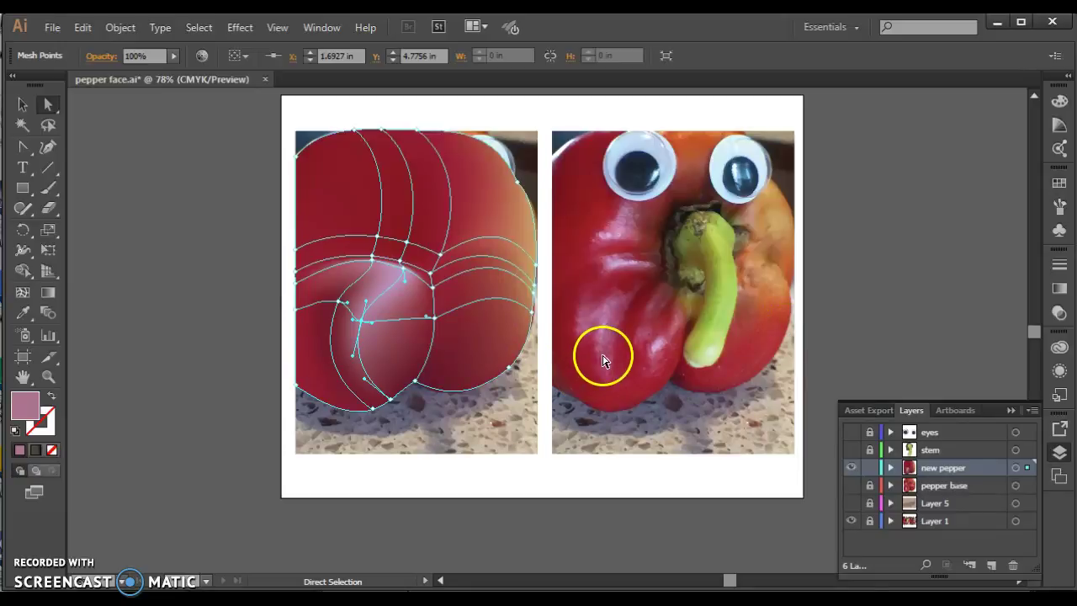
click(23, 312)
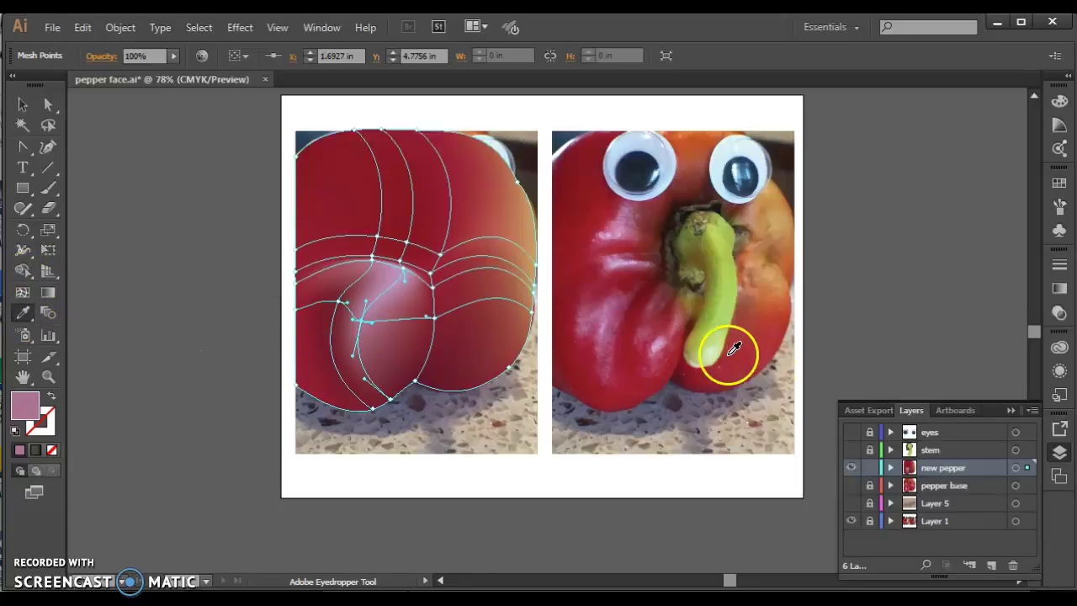
click(635, 308)
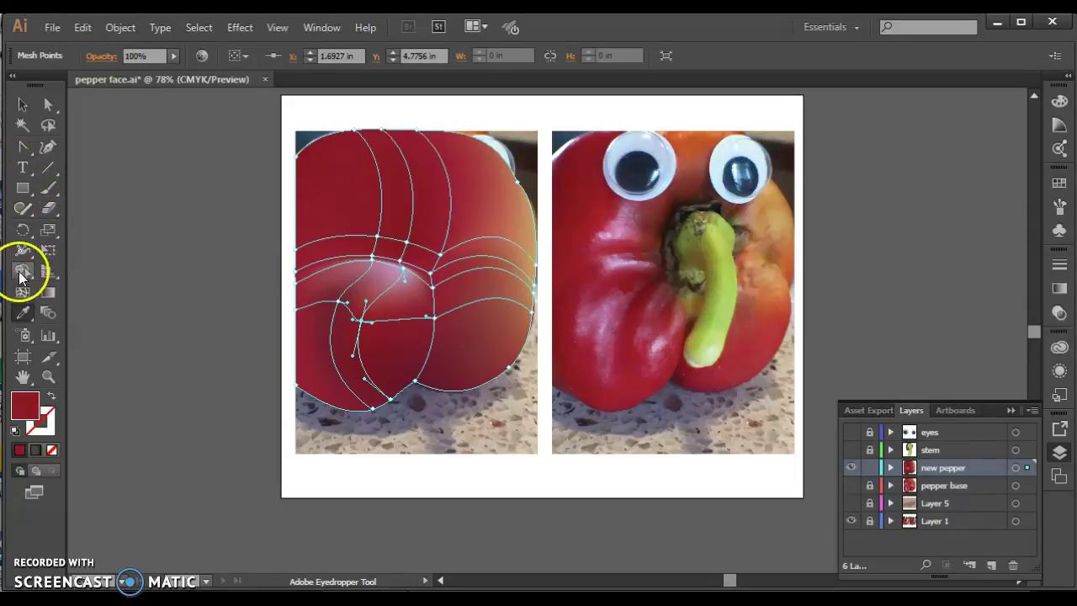
Add a mesh point low on the lobe's left inner vertical line, color it with pink sampled from the reference's left highlight, and deselect the mesh
click(21, 293)
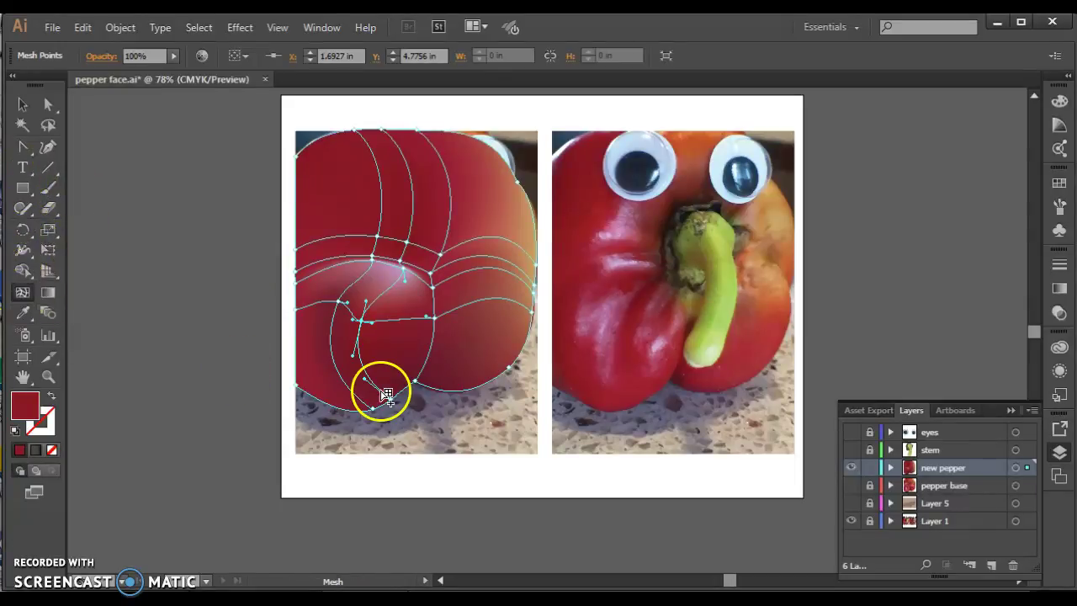
click(337, 355)
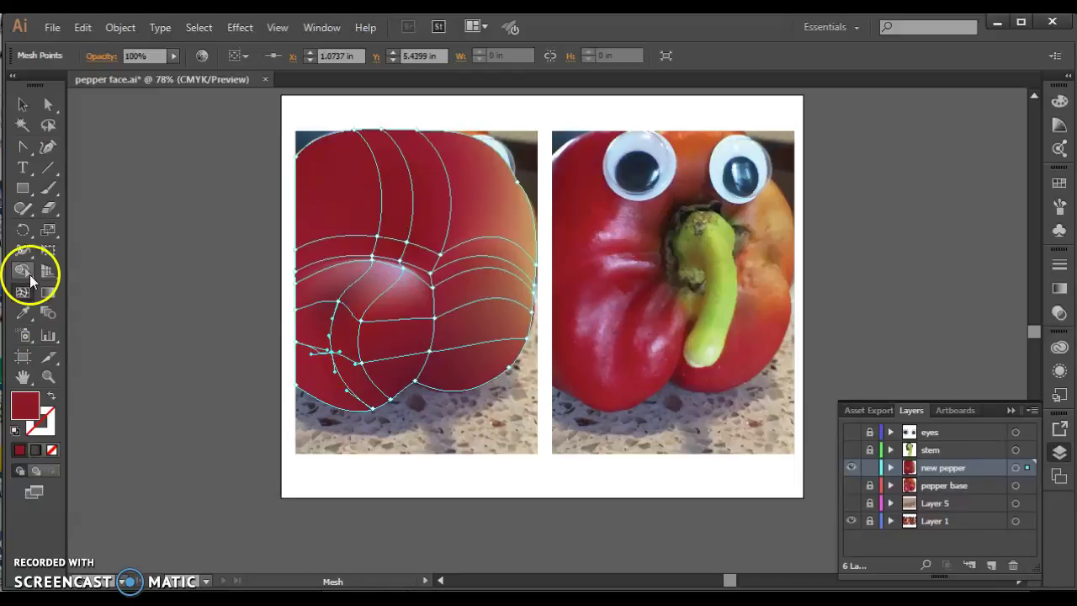
click(23, 313)
click(604, 322)
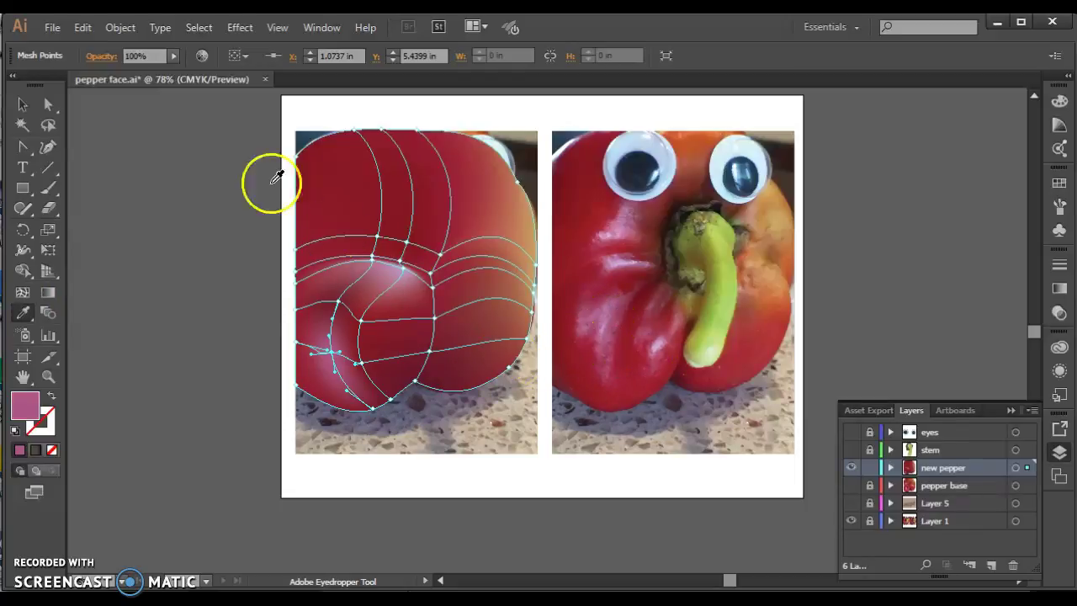
click(32, 102)
click(206, 223)
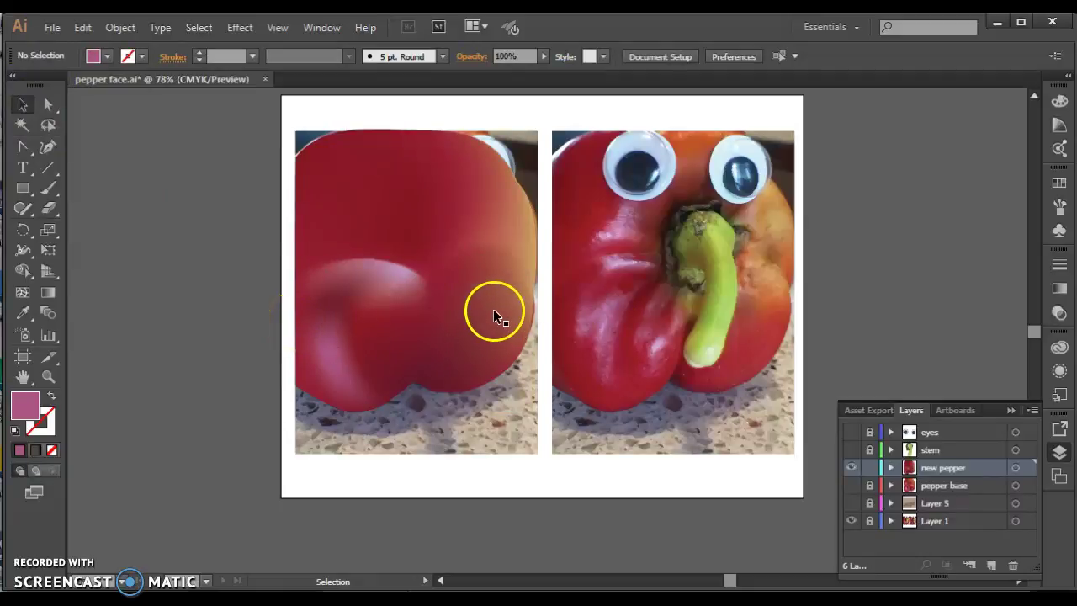
Color the mesh point just above the crease's middle with pink sampled from the reference highlight below the left eye, and deselect the mesh
click(390, 235)
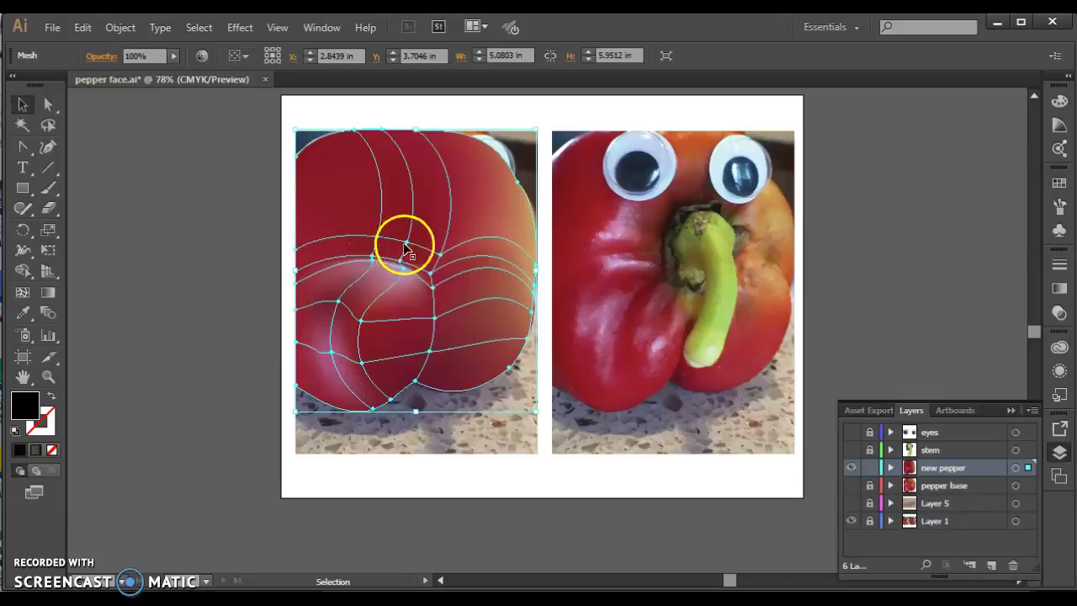
click(149, 221)
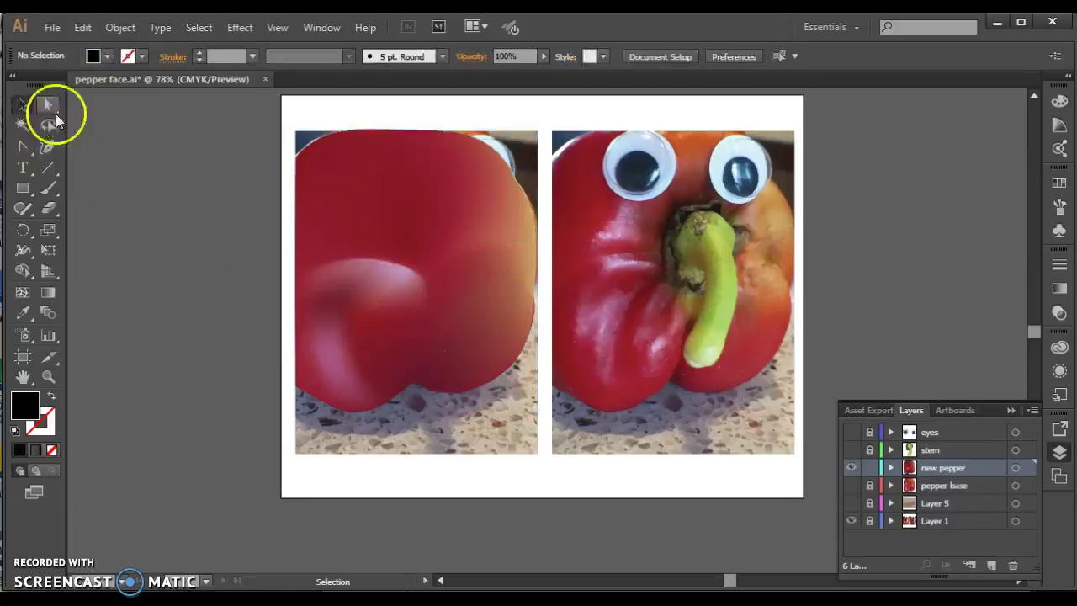
click(401, 240)
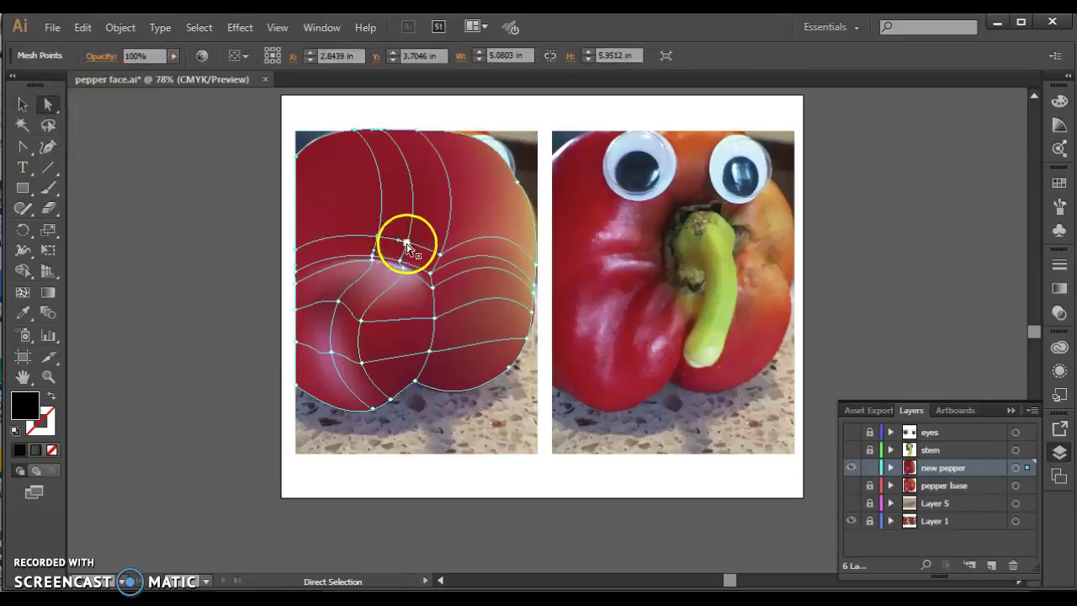
click(406, 243)
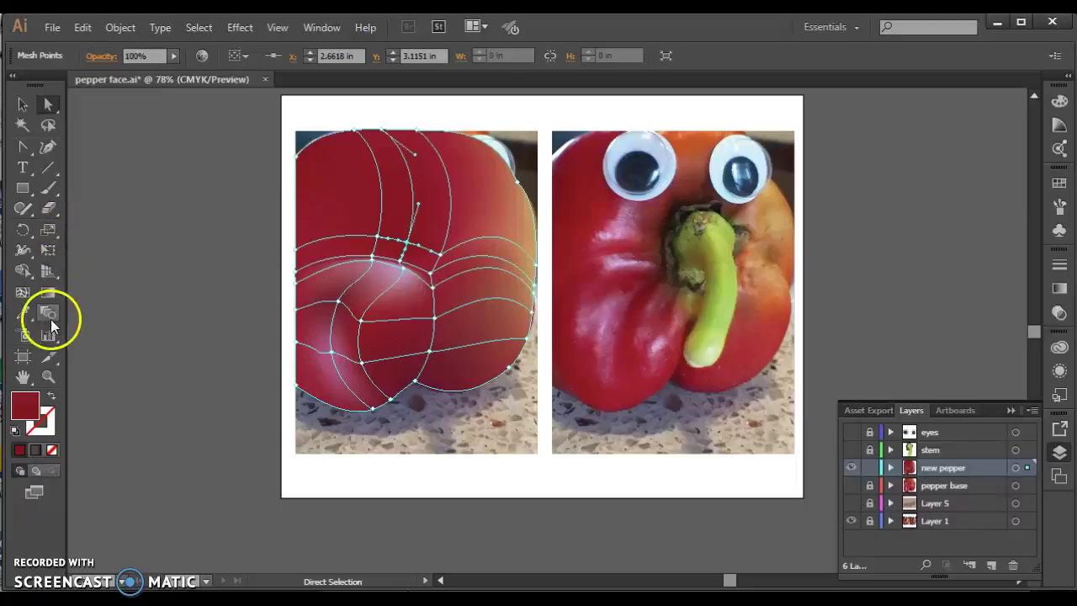
click(24, 317)
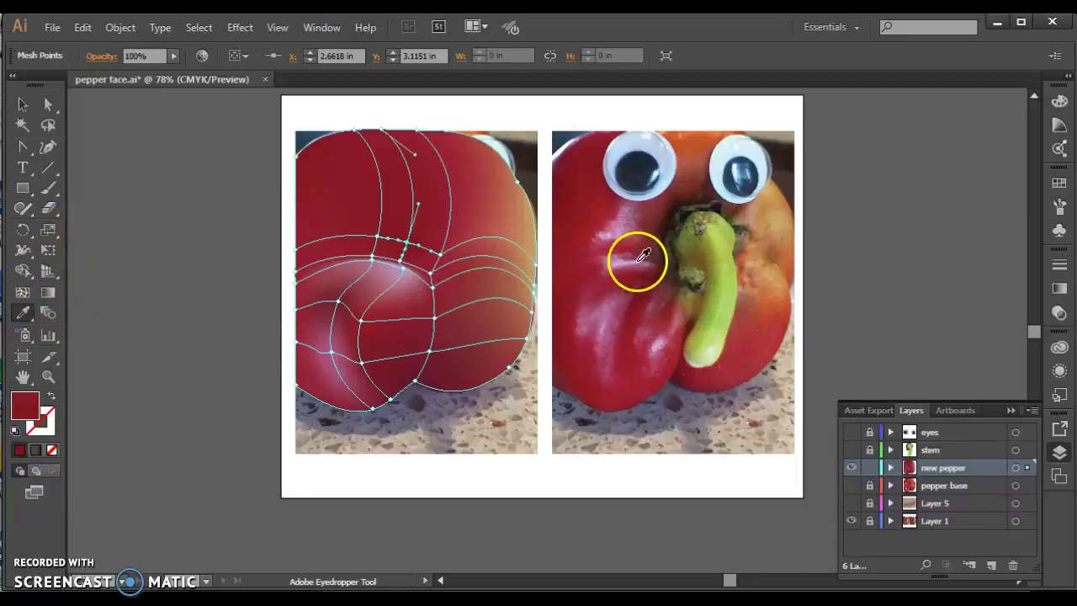
click(630, 236)
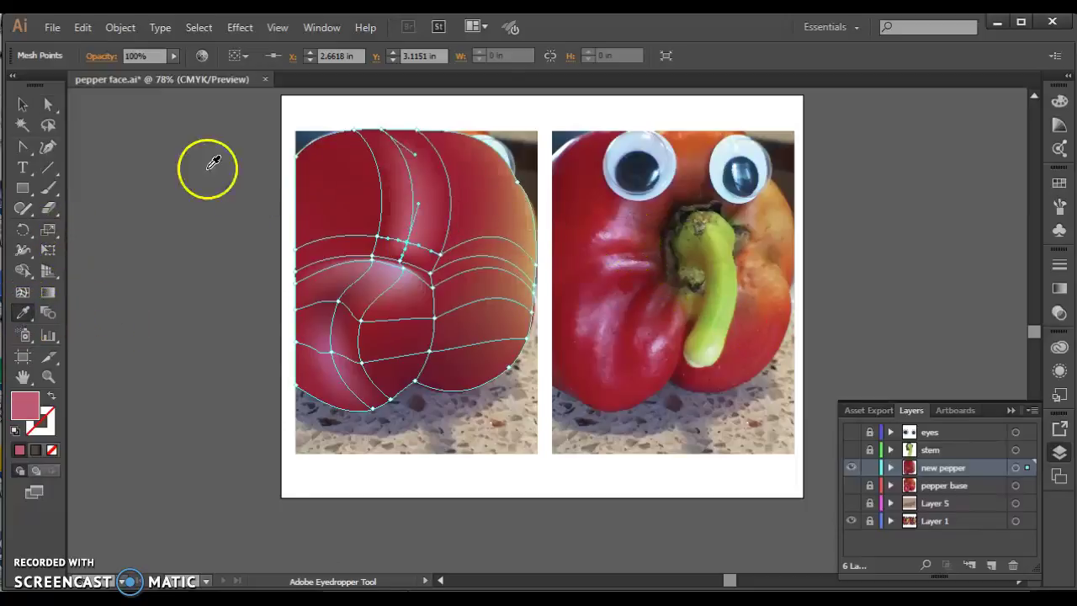
click(49, 106)
click(84, 149)
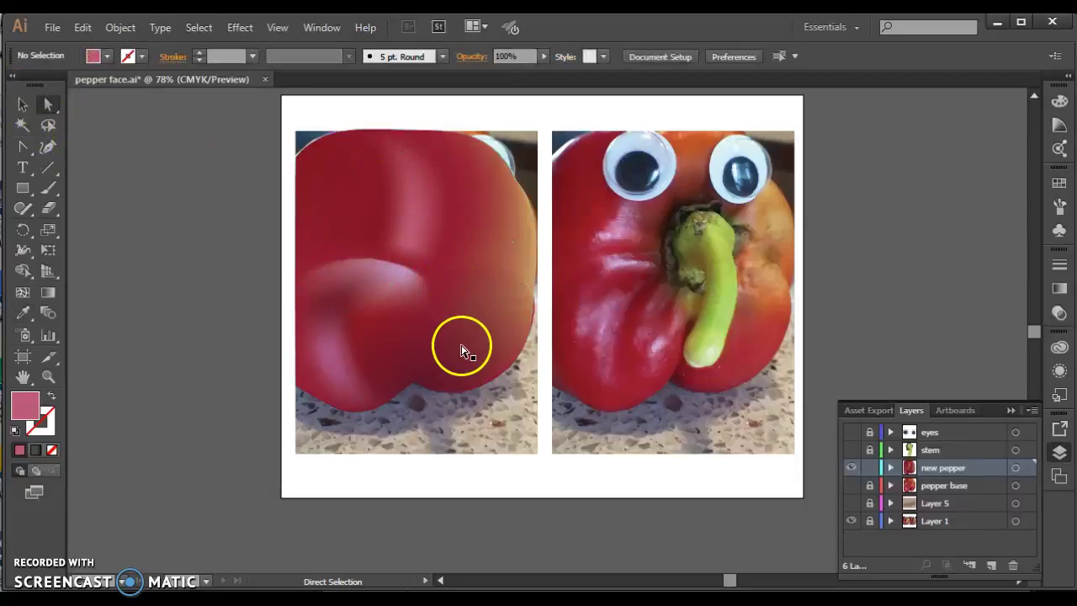
Widen the upper highlight by moving its left neighboring mesh point further left, raise the pink point slightly, and deselect the mesh
click(392, 242)
mouse_move(392, 242)
mouse_down()
mouse_move(374, 234)
mouse_move(377, 246)
mouse_up()
click(244, 210)
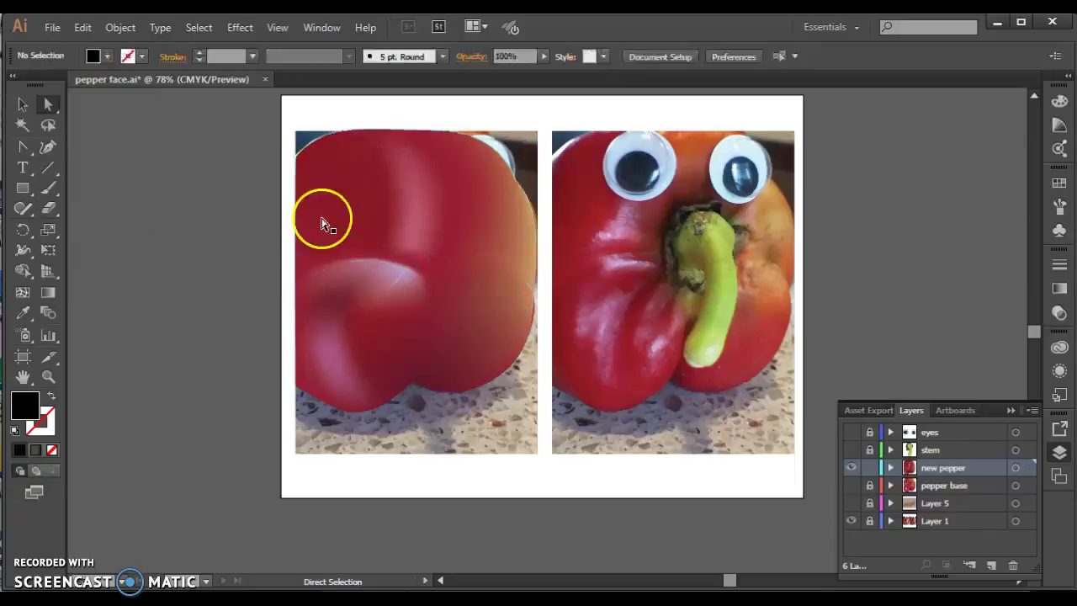
click(383, 235)
drag(378, 234, 367, 233)
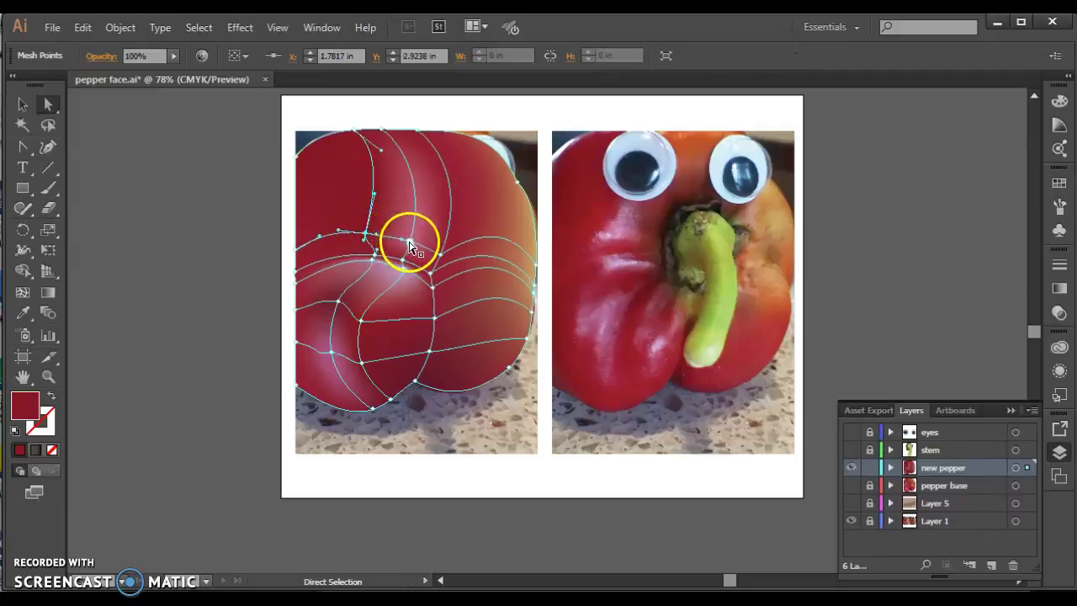
click(407, 235)
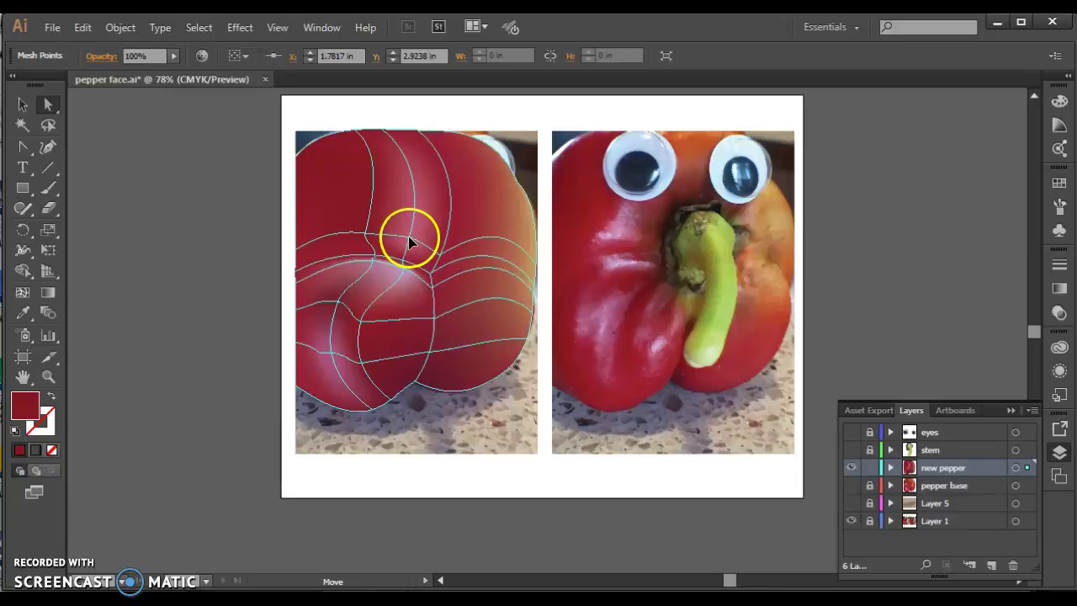
click(160, 421)
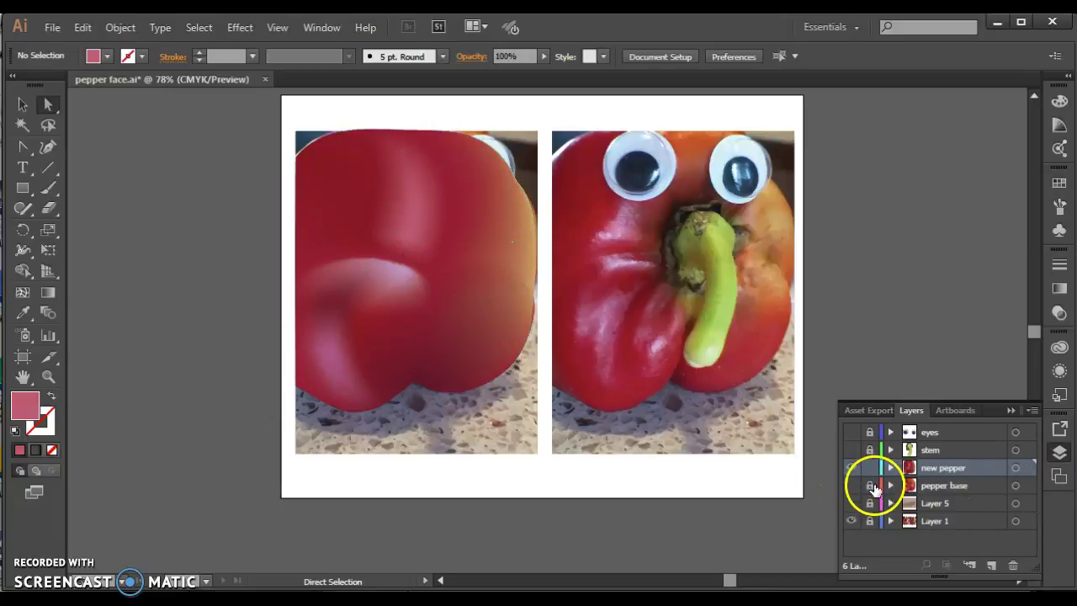
Hide the new pepper layer and show the Layer 5, pepper base, stem and eyes layers
click(852, 503)
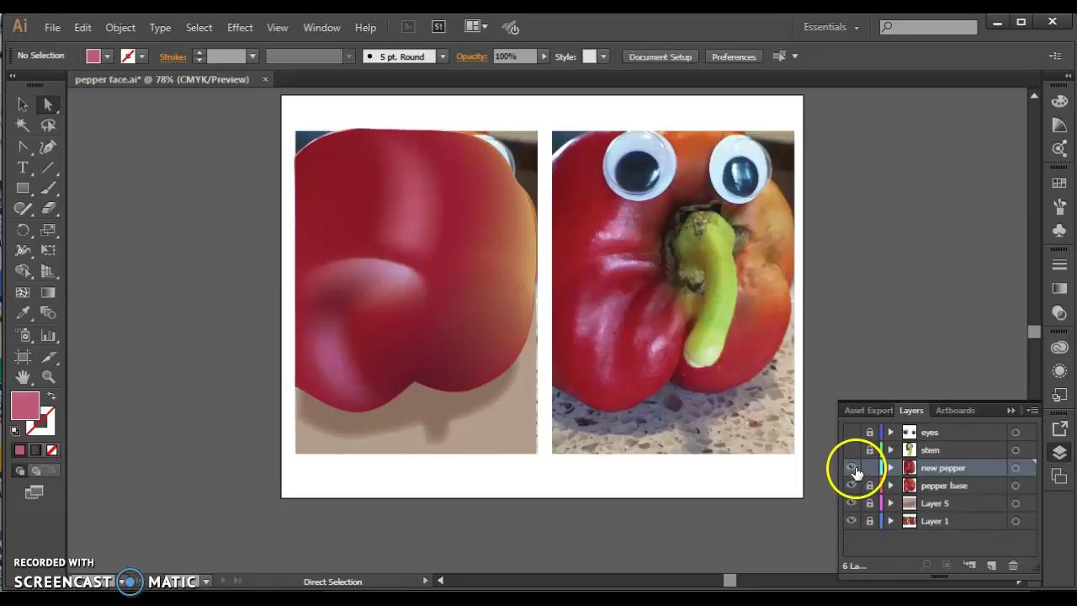
click(851, 469)
drag(851, 450, 850, 432)
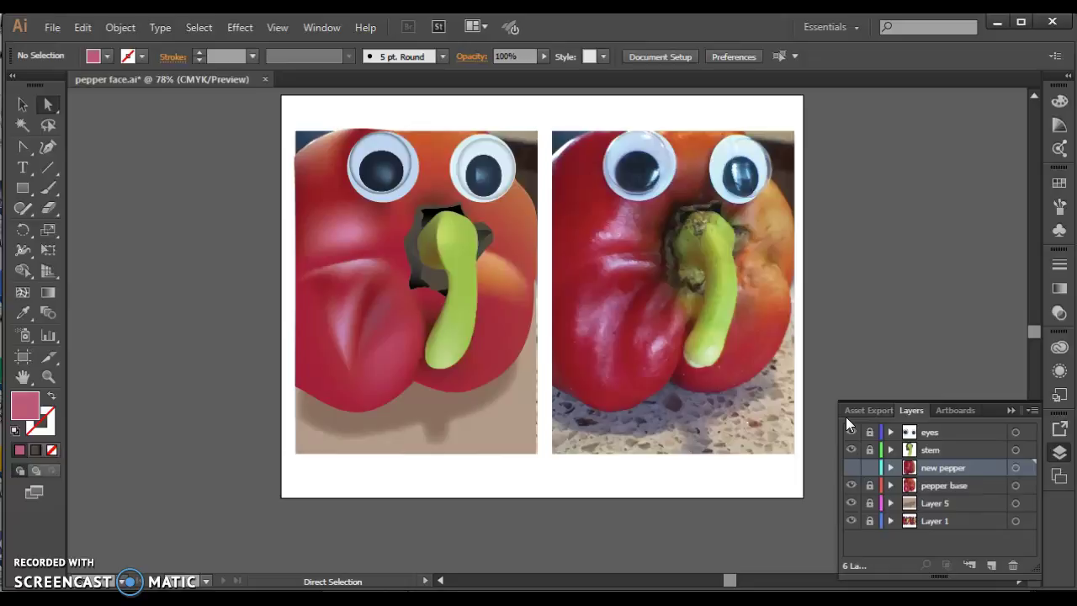
Unlock the stem layer and select the green stem to examine its gradient mesh
click(19, 107)
click(870, 451)
click(461, 284)
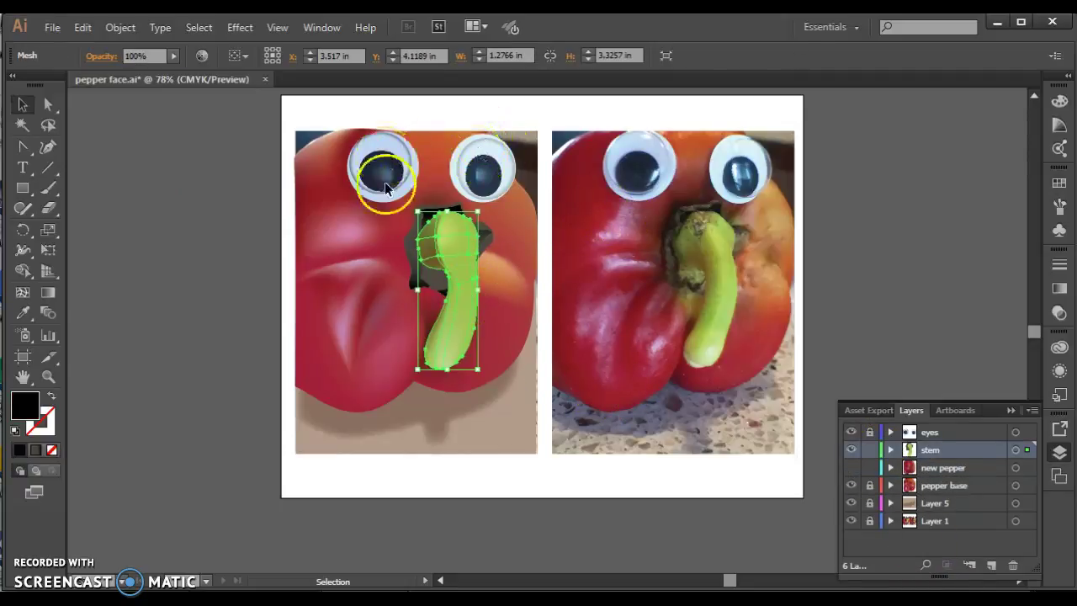
click(505, 229)
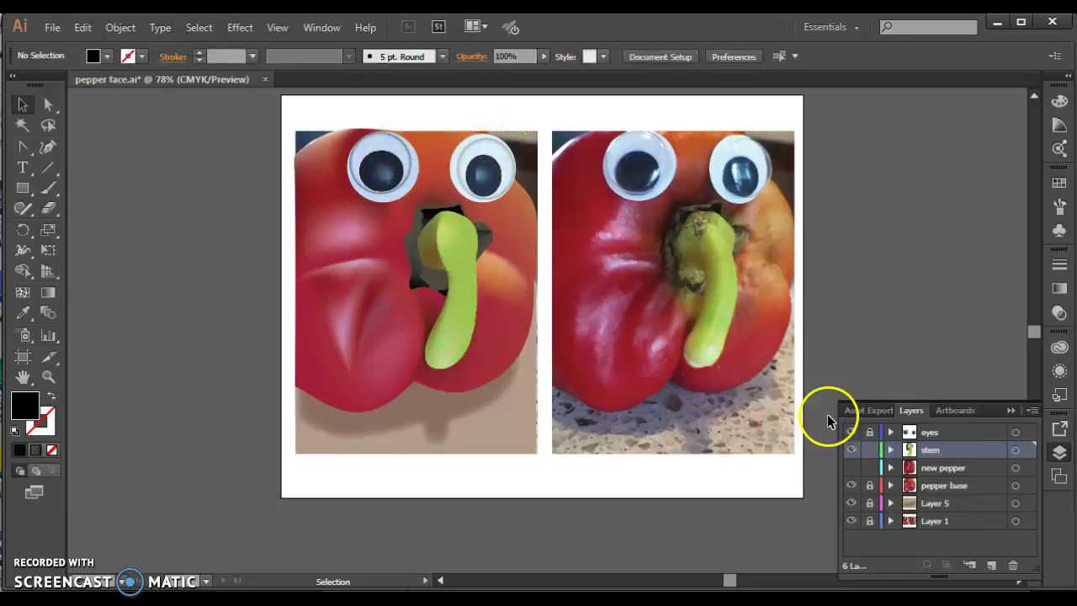
Unlock the eyes layer and examine the appearance attributes of the left eye's inner white ellipse
click(870, 434)
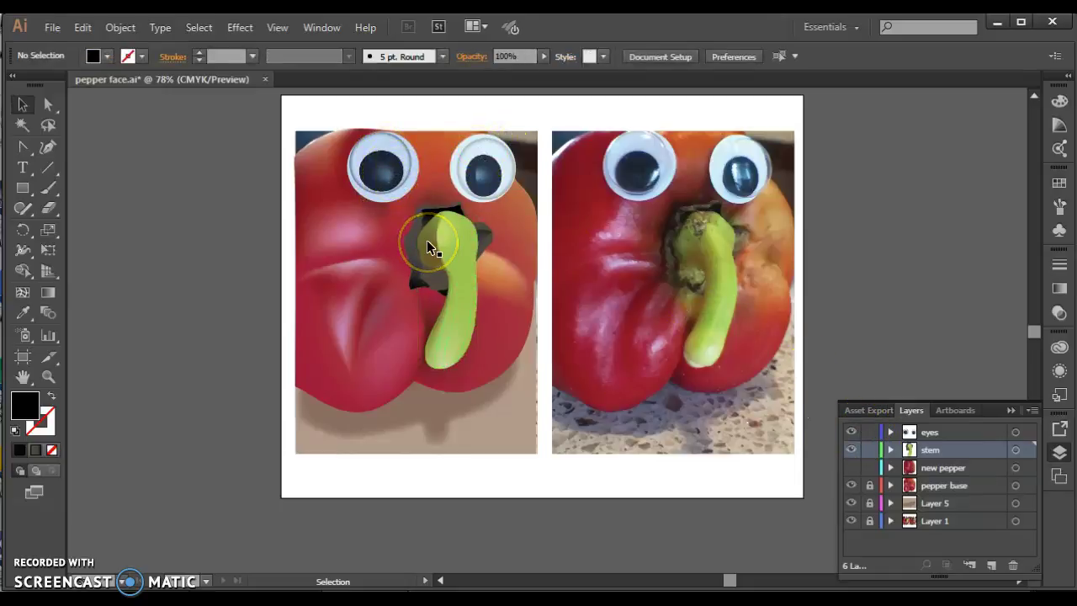
click(402, 173)
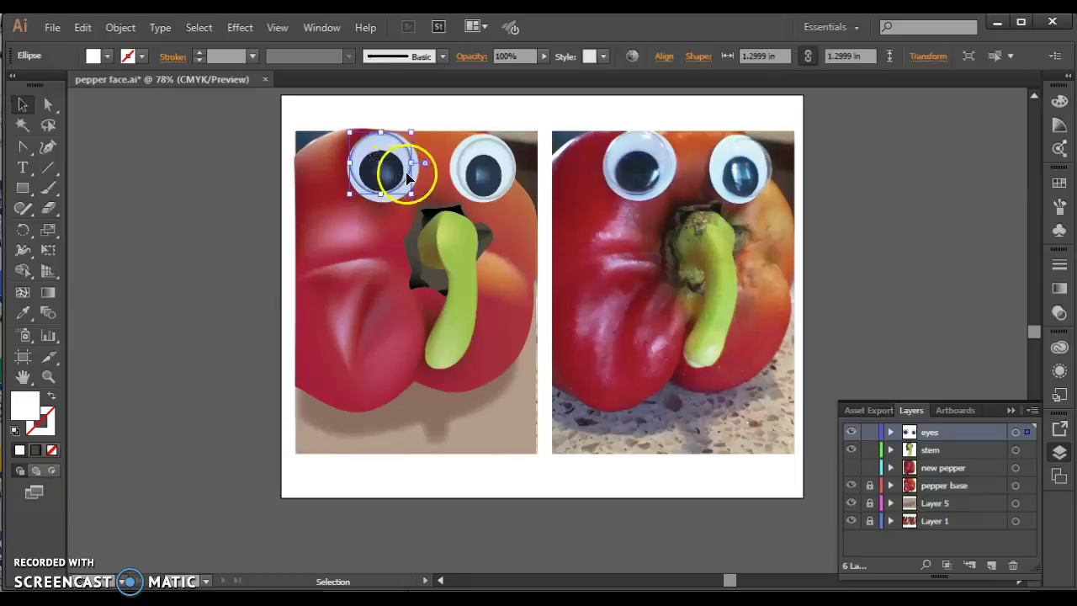
mouse_move(387, 173)
mouse_down()
mouse_move(425, 185)
mouse_move(387, 173)
mouse_up()
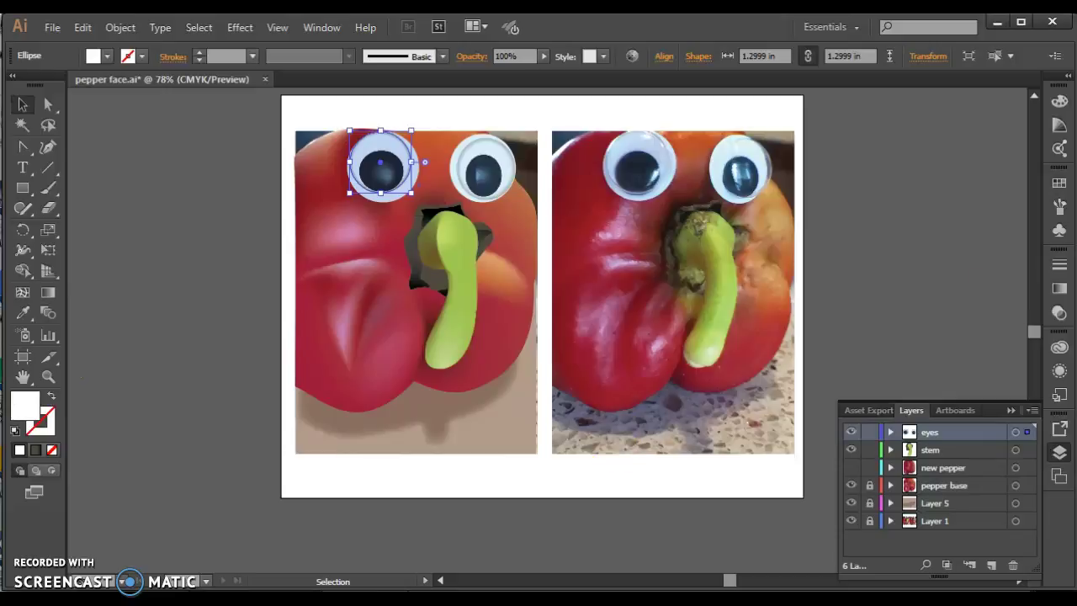
click(1059, 370)
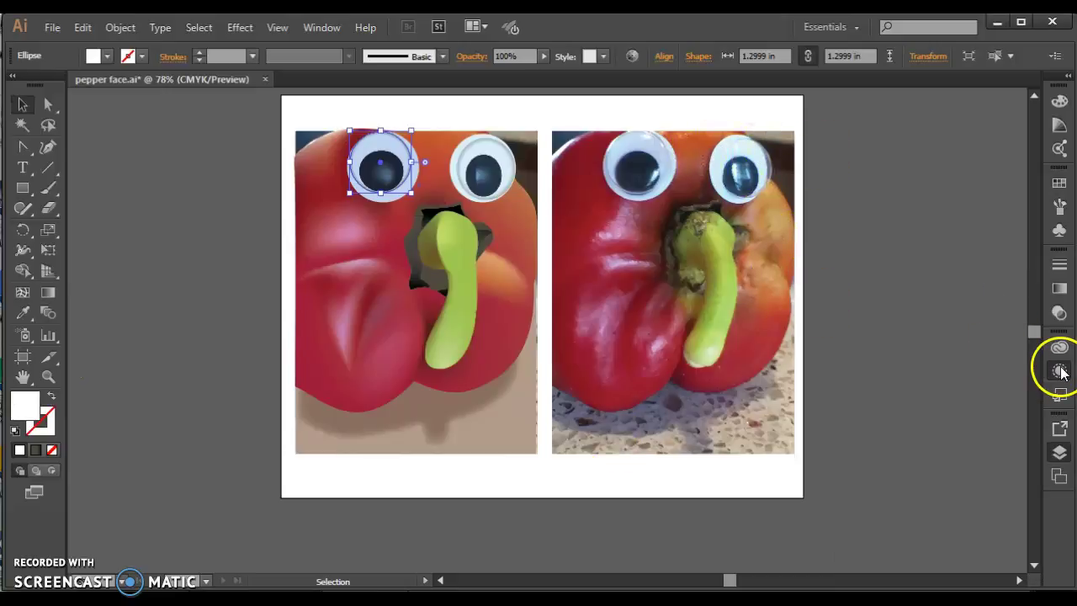
drag(1035, 392, 1024, 449)
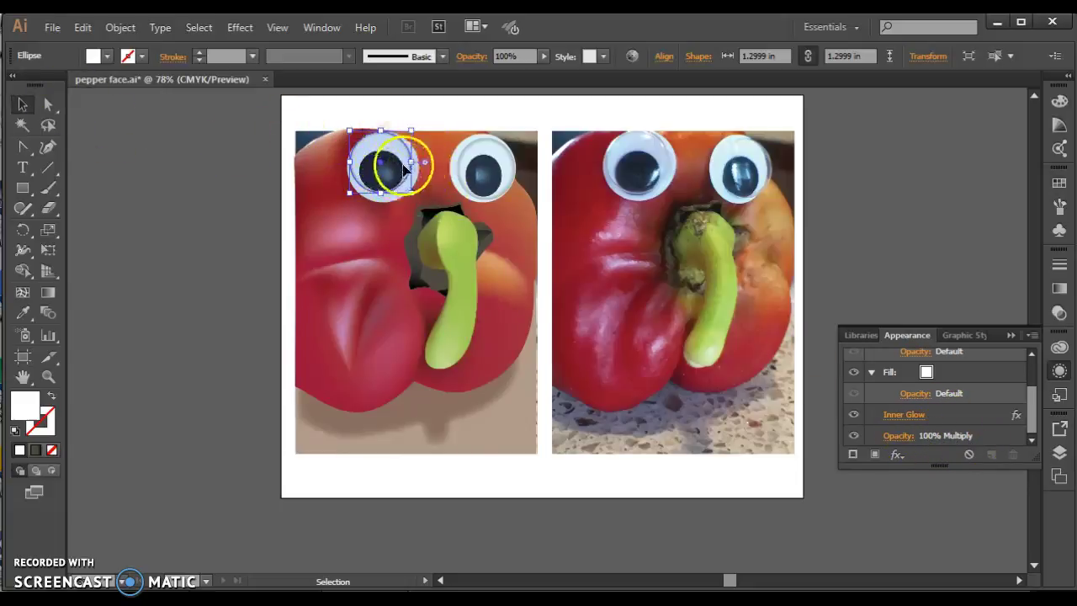
drag(403, 155, 396, 185)
click(368, 185)
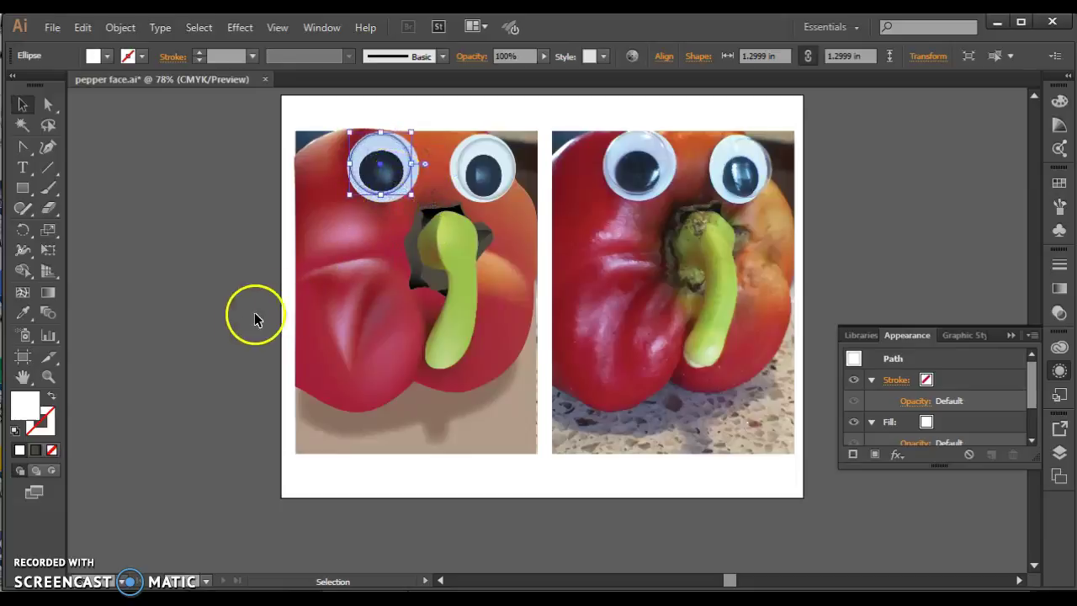
click(198, 336)
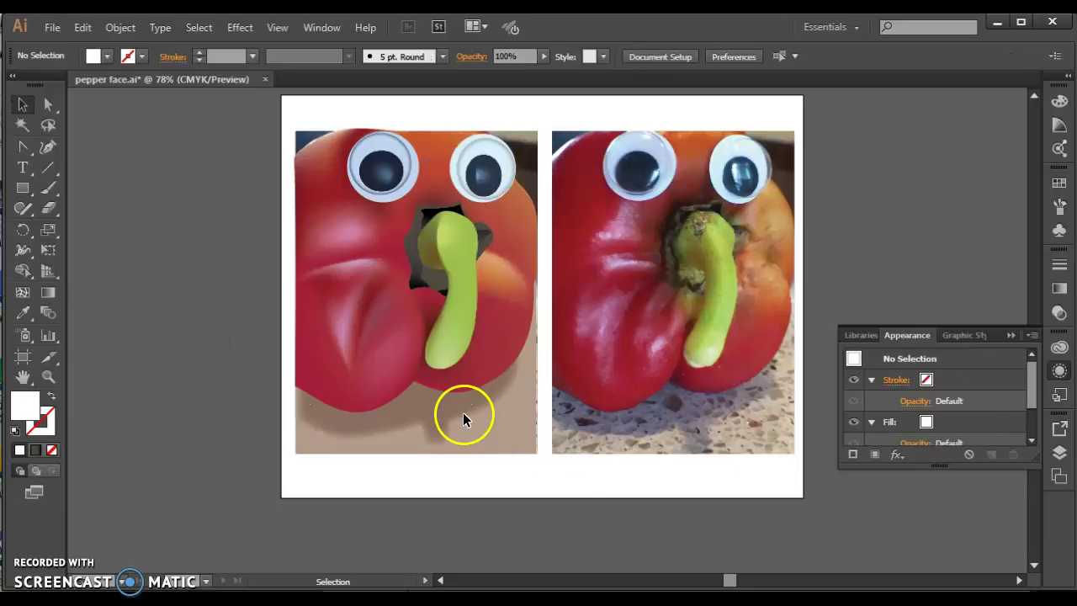
Unlock Layer 5 and select the shadow path beneath the pepper
click(945, 440)
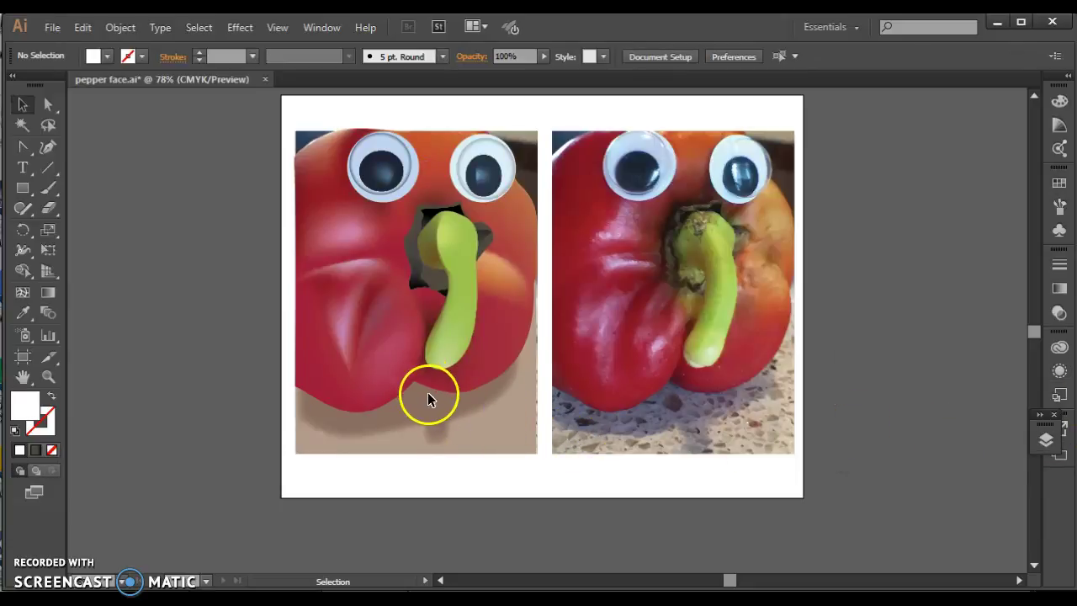
drag(1059, 454, 1048, 444)
click(1047, 443)
click(855, 520)
click(424, 395)
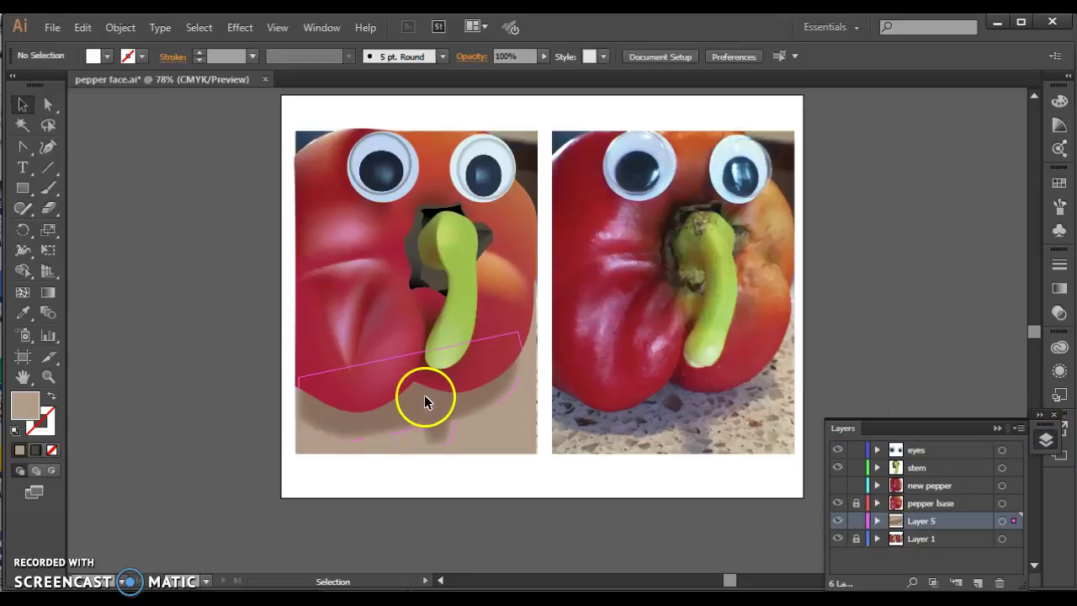
click(424, 395)
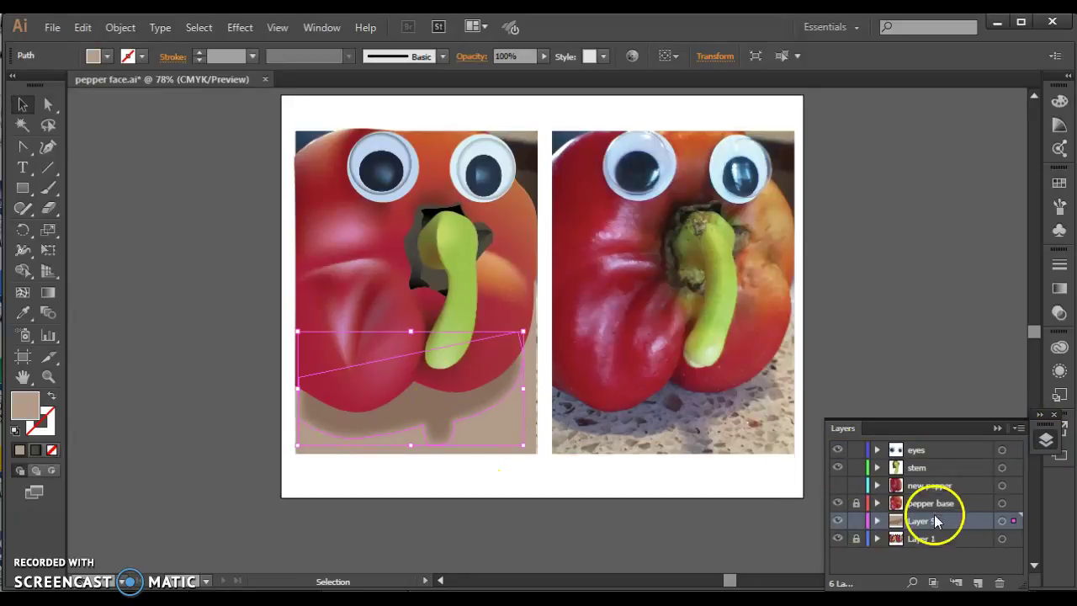
Examine the Feather effect settings in the shadow path's appearance attributes, and deselect the path
click(1059, 371)
drag(1030, 393, 1033, 421)
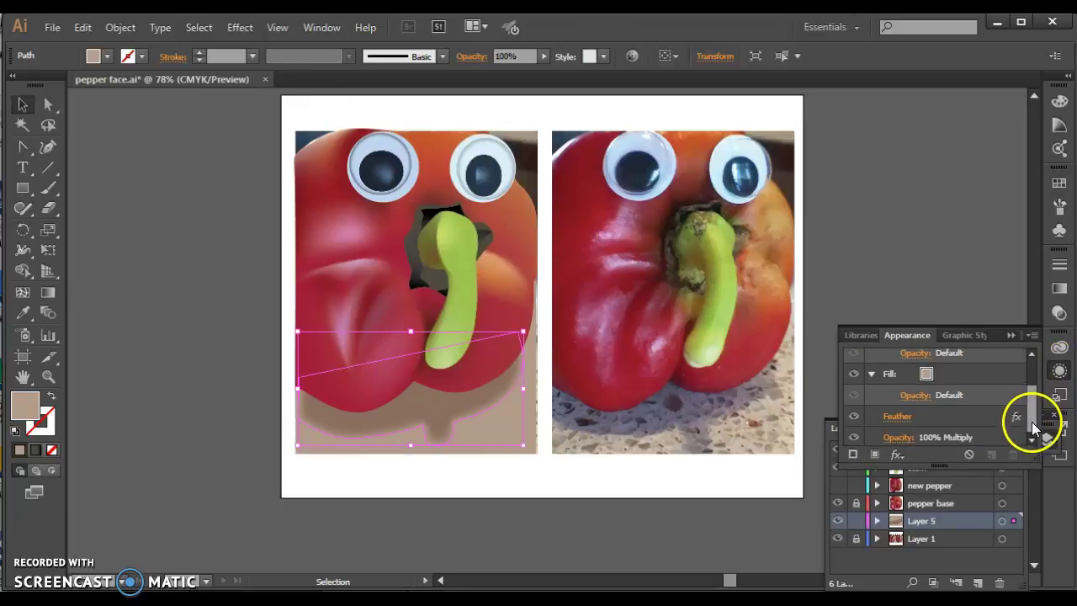
click(982, 414)
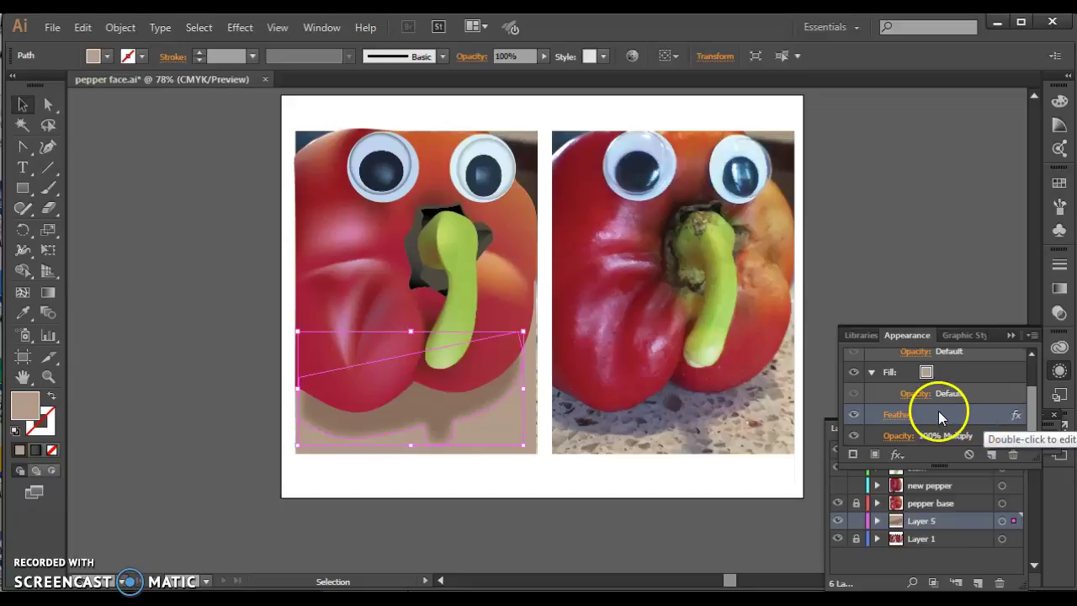
click(1016, 414)
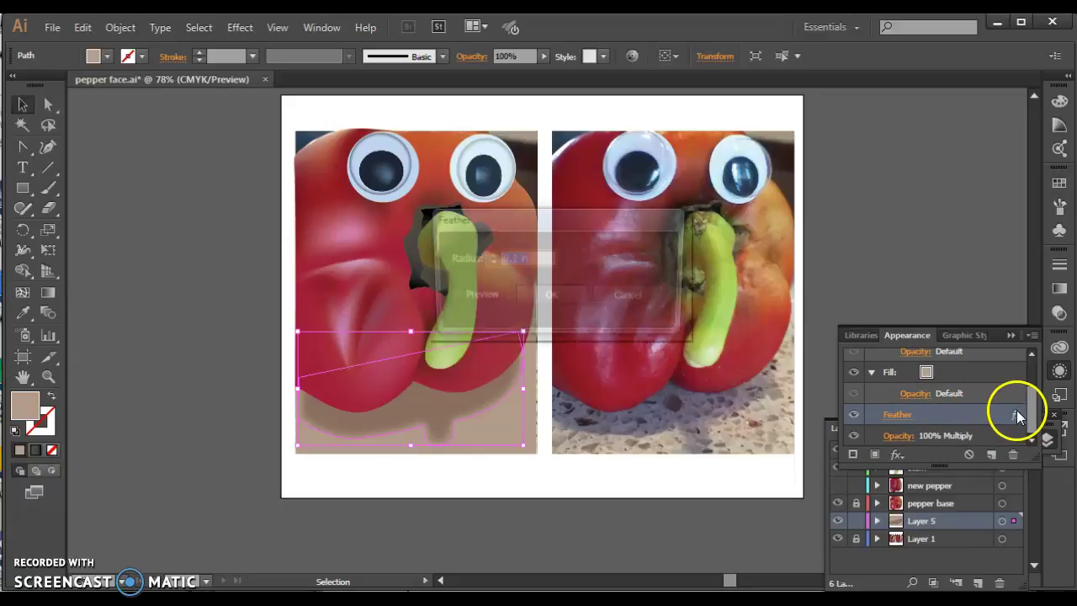
click(562, 300)
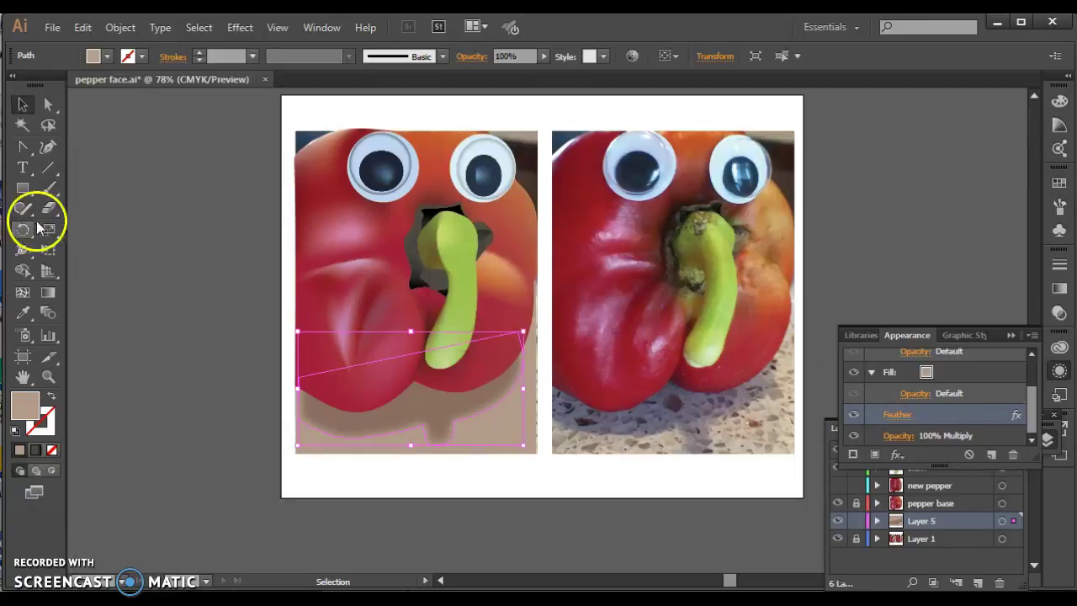
click(439, 327)
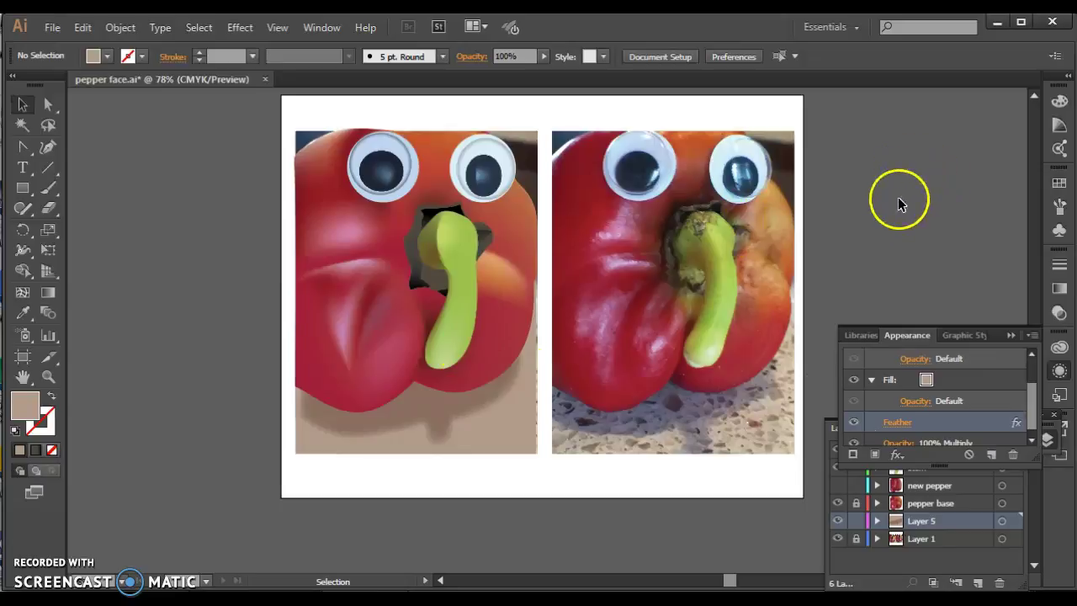
click(1009, 335)
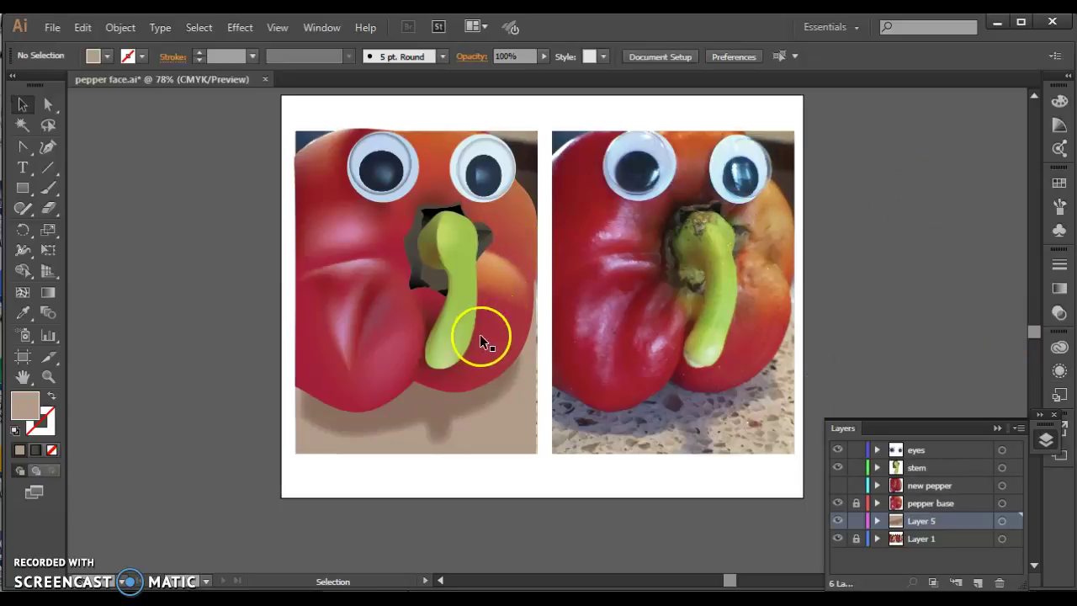